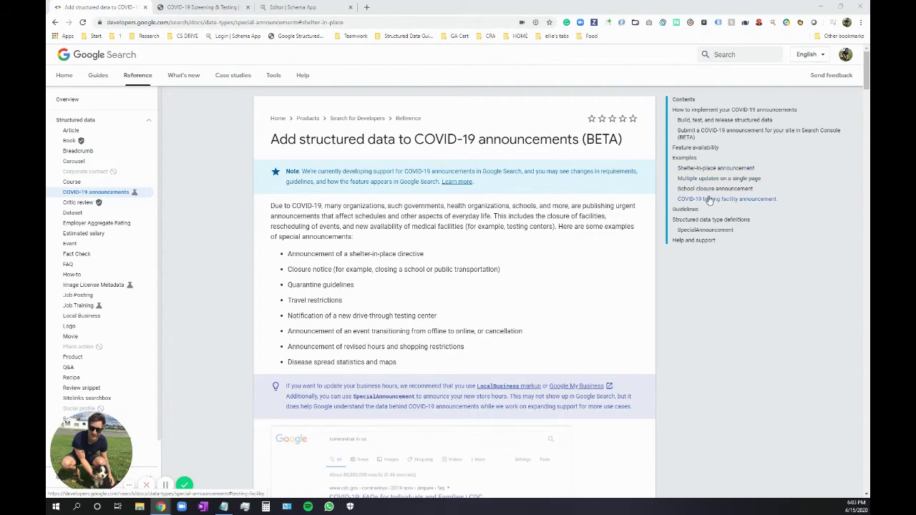
# Examine the COVID-19 testing facility announcement example and the sample search result appearance in the guide.
pyautogui.click(713, 199)
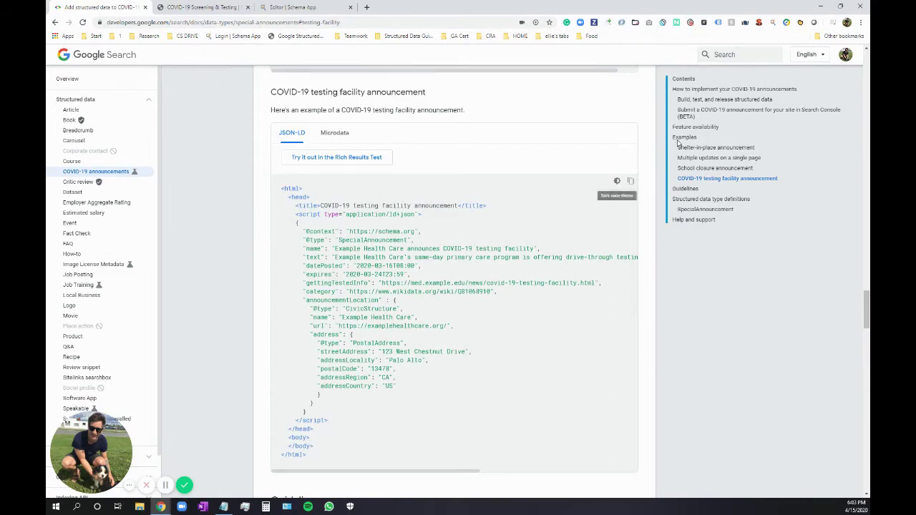
pyautogui.scroll(10, 331, 293)
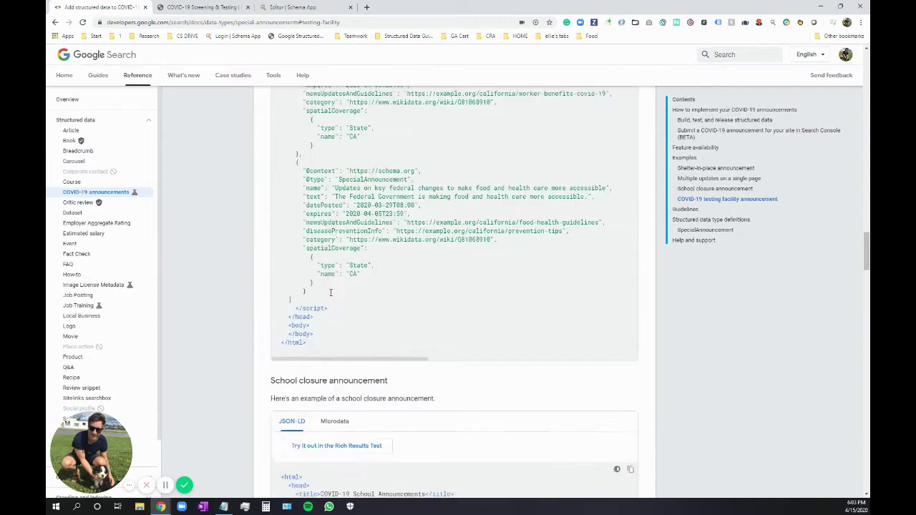
pyautogui.scroll(15, 331, 292)
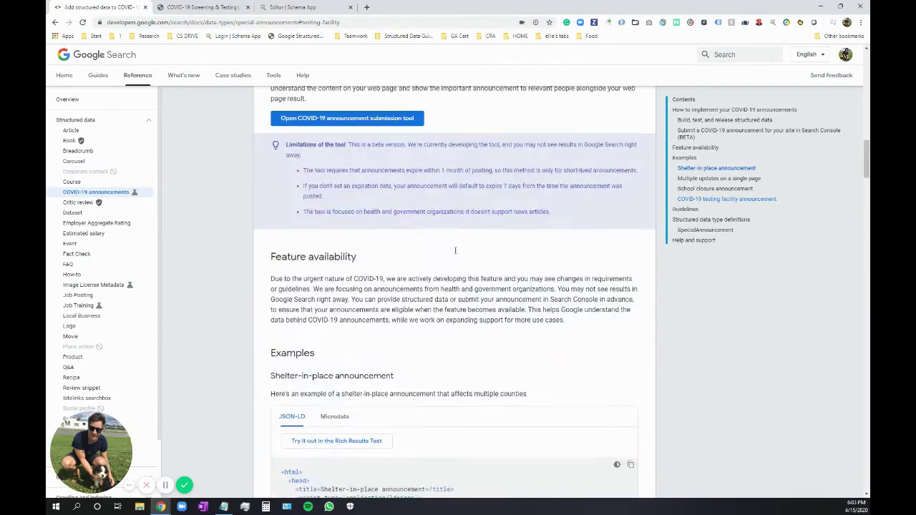
pyautogui.scroll(14, 455, 251)
pyautogui.scroll(-1, 427, 274)
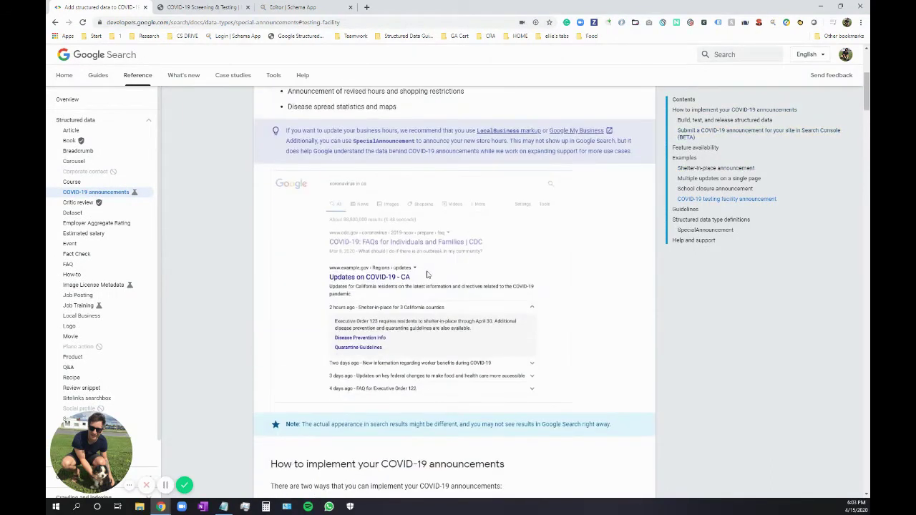
pyautogui.scroll(-1, 427, 275)
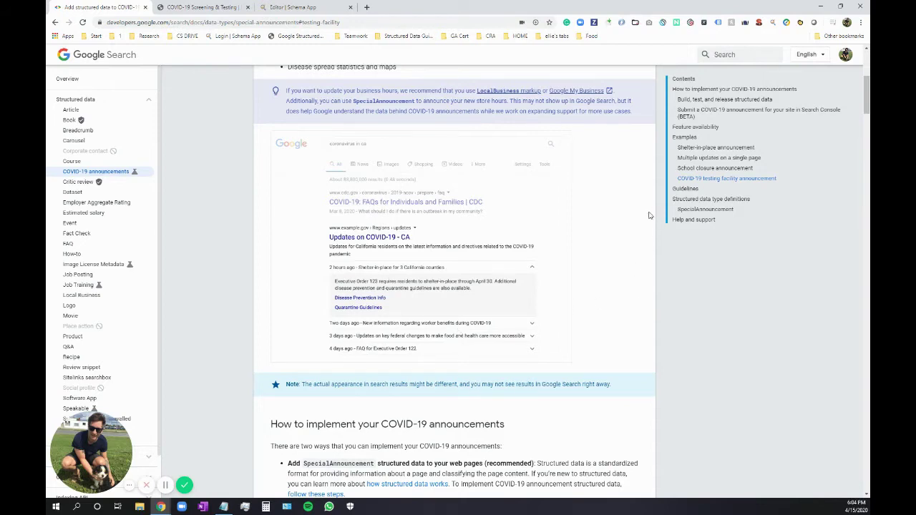
# Find the structured data type definitions, view the full SpecialAnnouncement definition on schema.org, and return to the Google guide.
pyautogui.click(723, 200)
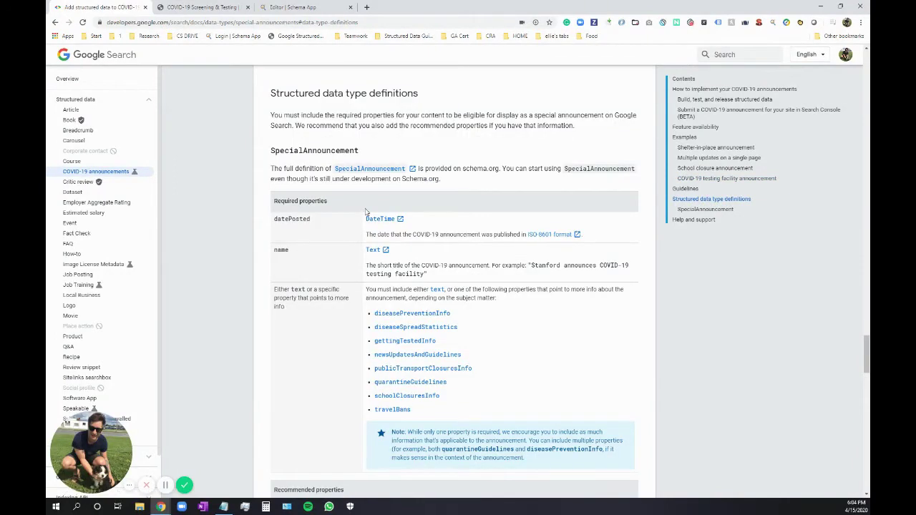
pyautogui.scroll(-2, 365, 218)
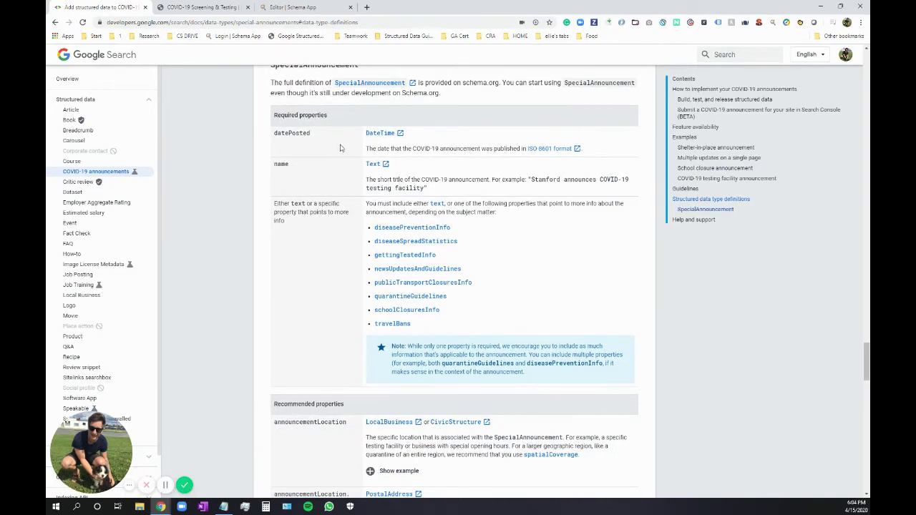
pyautogui.scroll(1, 324, 147)
pyautogui.middleClick(354, 131)
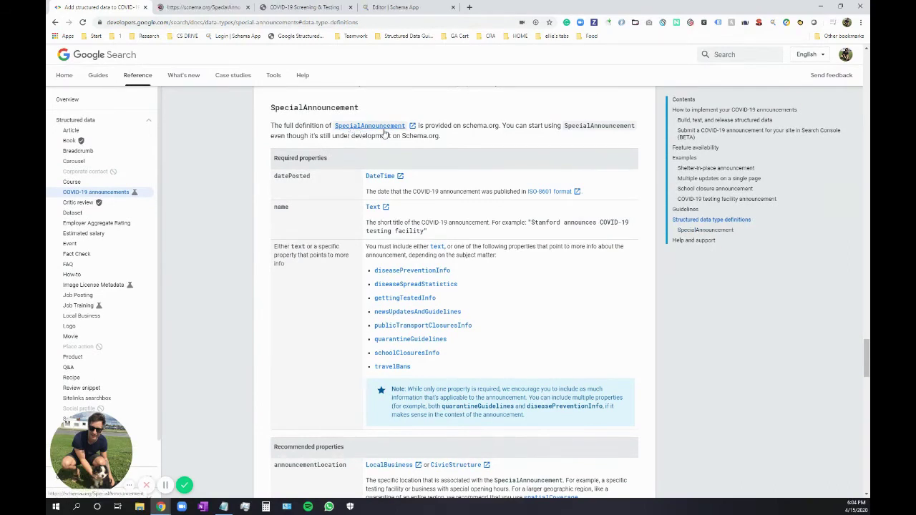
pyautogui.click(208, 9)
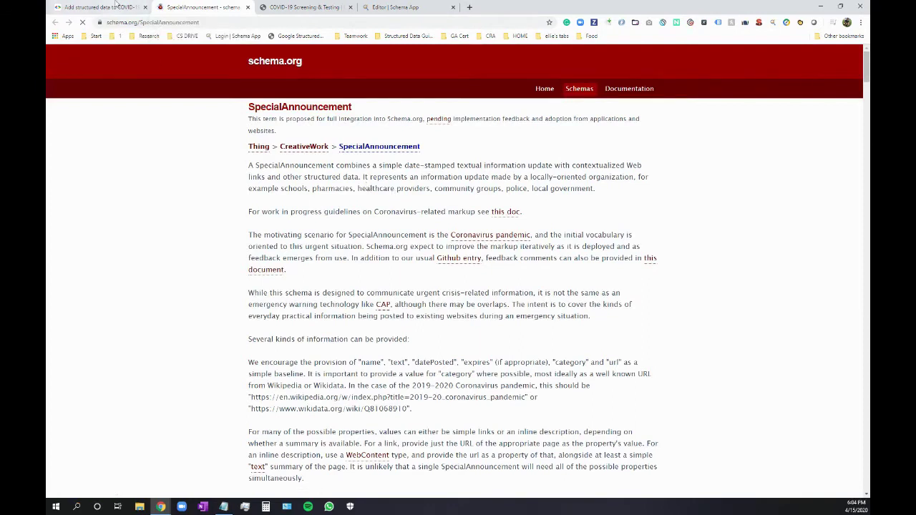
pyautogui.click(116, 5)
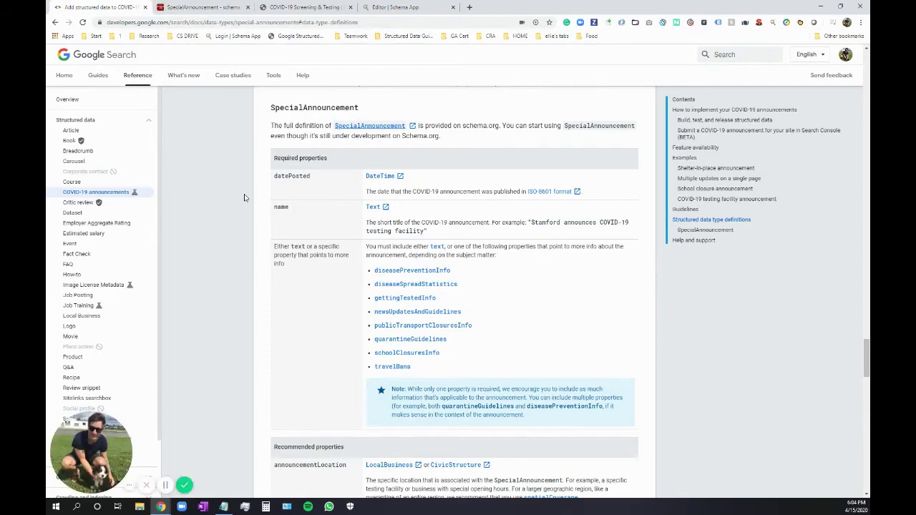
# Review the required properties of SpecialAnnouncement, including the text or specific-information requirement.
pyautogui.moveTo(306, 246); pyautogui.dragTo(290, 246)
pyautogui.click(285, 246)
pyautogui.scroll(-1, 289, 248)
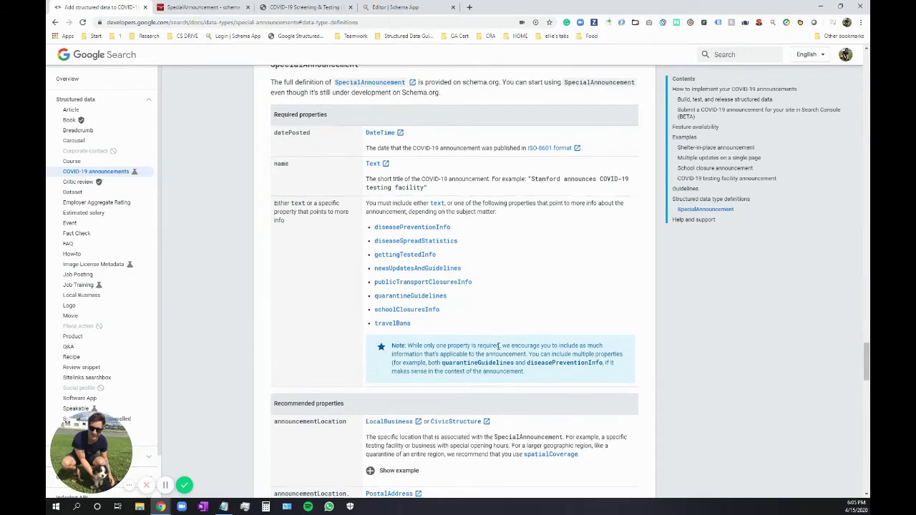
pyautogui.scroll(-1, 499, 347)
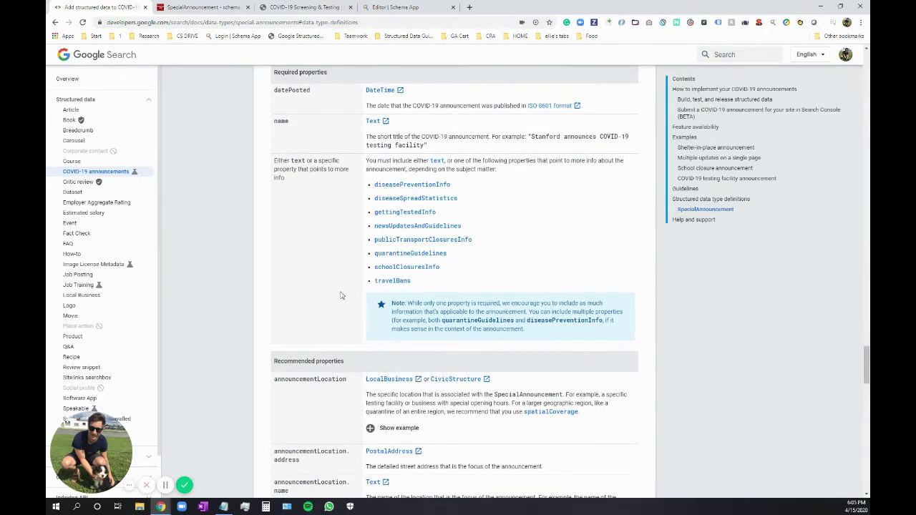
pyautogui.scroll(-5, 340, 293)
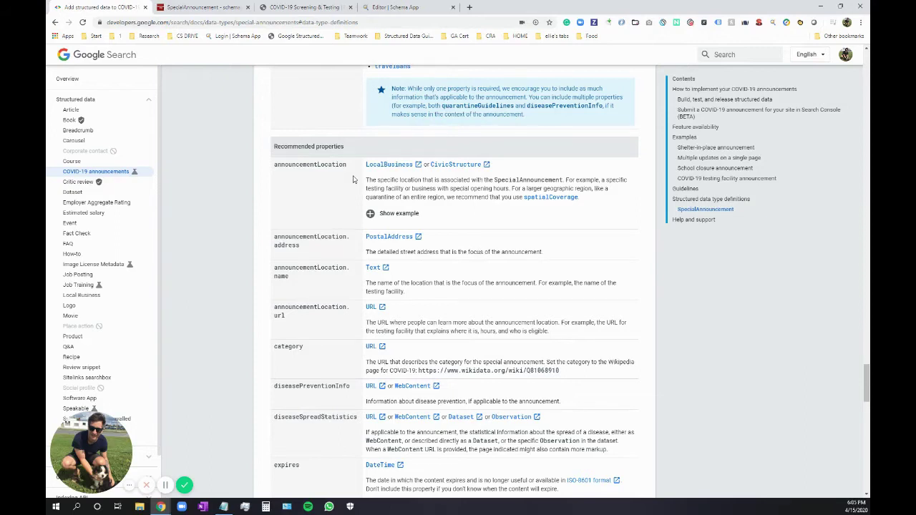
# Examine the announcementLocation code example and the recommended address, name and url properties for the location.
pyautogui.click(370, 216)
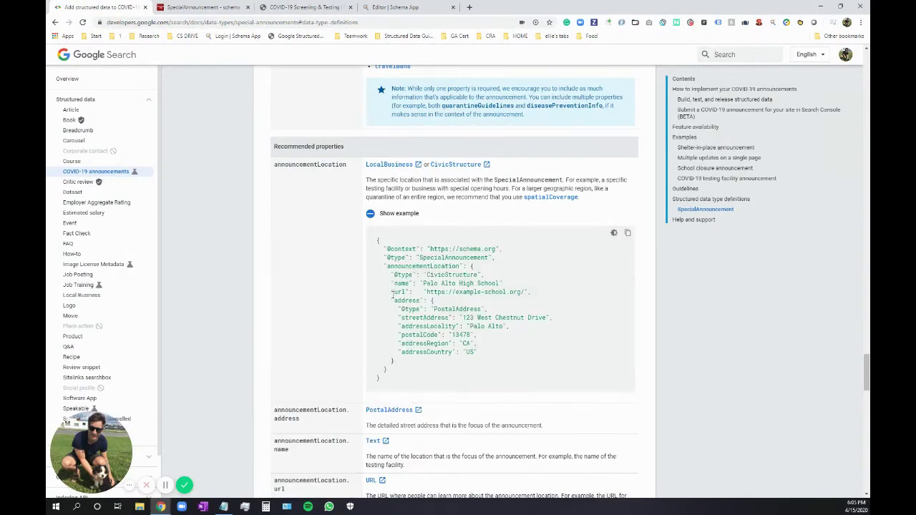
pyautogui.click(370, 213)
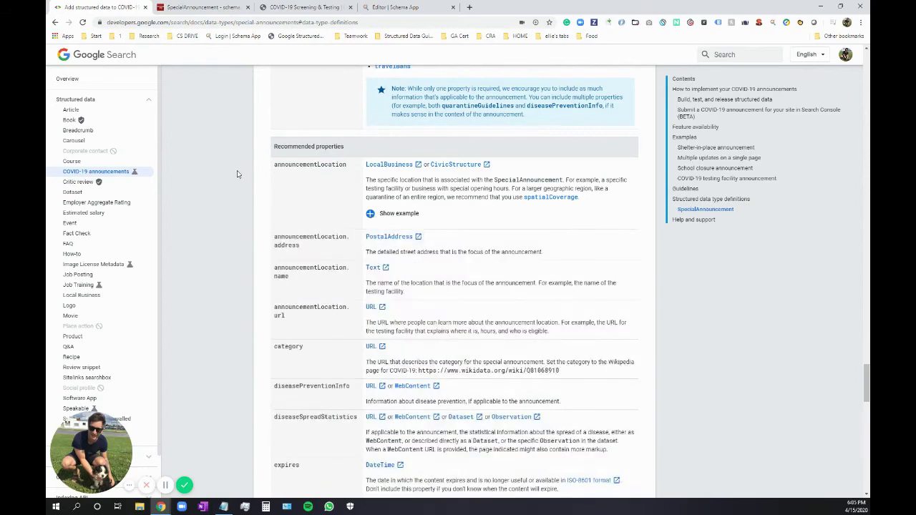
pyautogui.scroll(-3, 241, 172)
pyautogui.scroll(2, 256, 180)
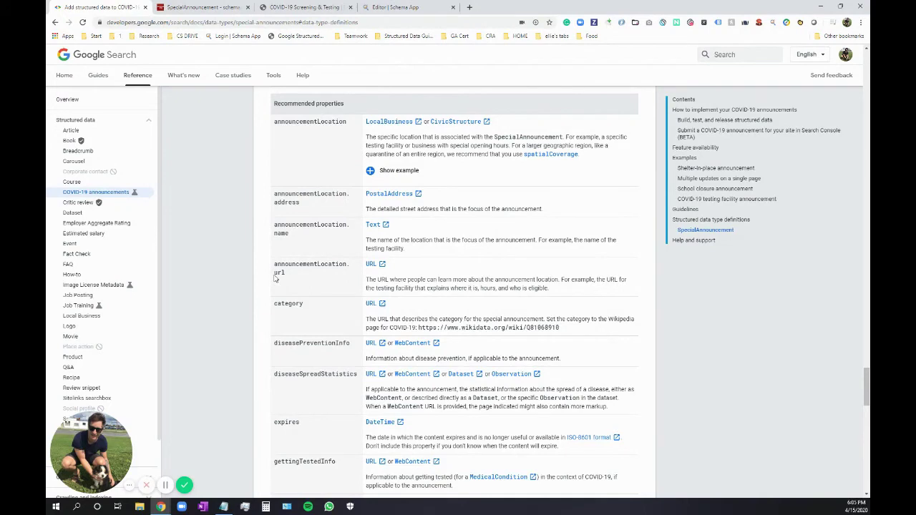
pyautogui.scroll(-2, 279, 236)
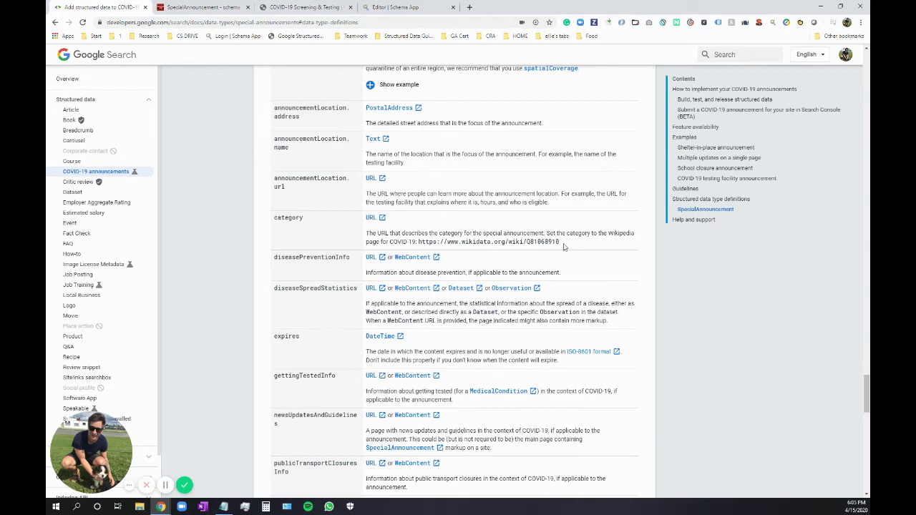
# Review the recommended category property with its Wikidata URL for COVID-19, and the properties down to expires.
pyautogui.moveTo(565, 246); pyautogui.dragTo(420, 244)
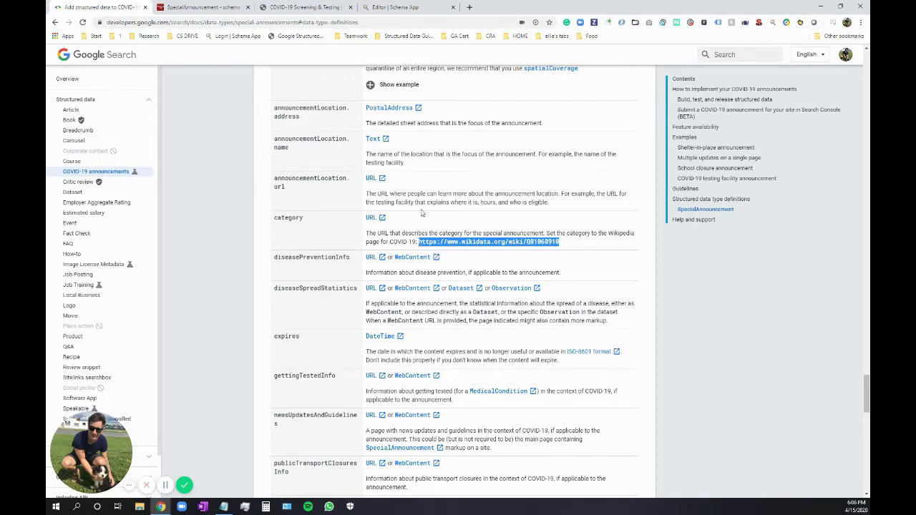
pyautogui.click(332, 223)
pyautogui.scroll(-1, 272, 236)
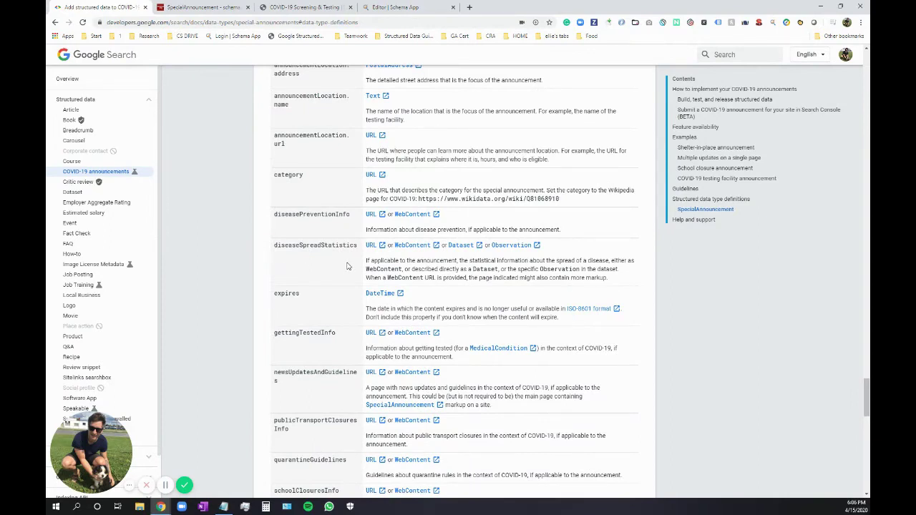
pyautogui.scroll(-1, 347, 266)
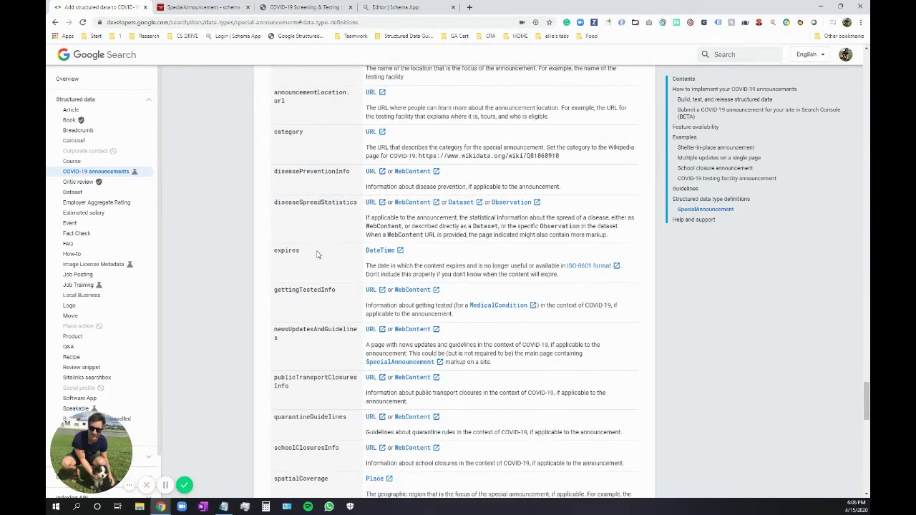
pyautogui.doubleClick(285, 250)
pyautogui.click(311, 260)
# Examine the remaining recommended properties from gettingTestedInfo through travelBans, plus the help and support section.
pyautogui.scroll(-1, 342, 259)
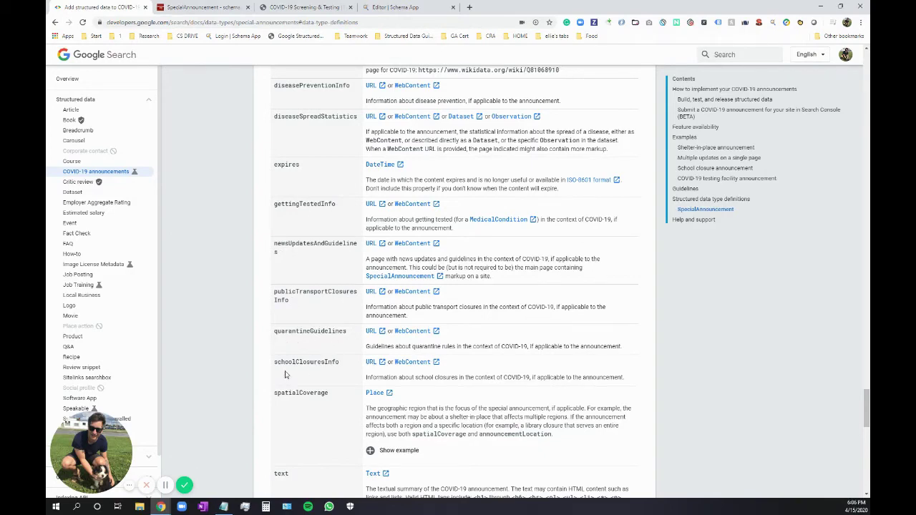
pyautogui.scroll(-3, 339, 365)
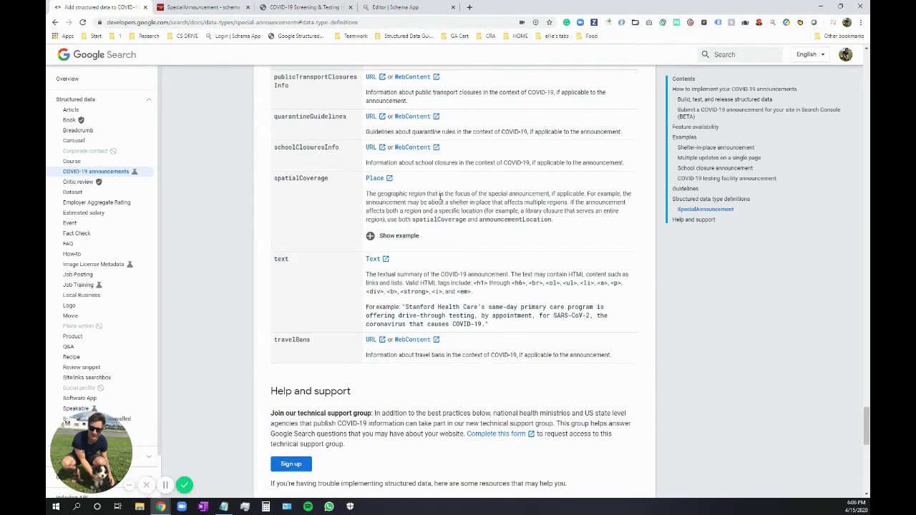
pyautogui.scroll(5, 349, 215)
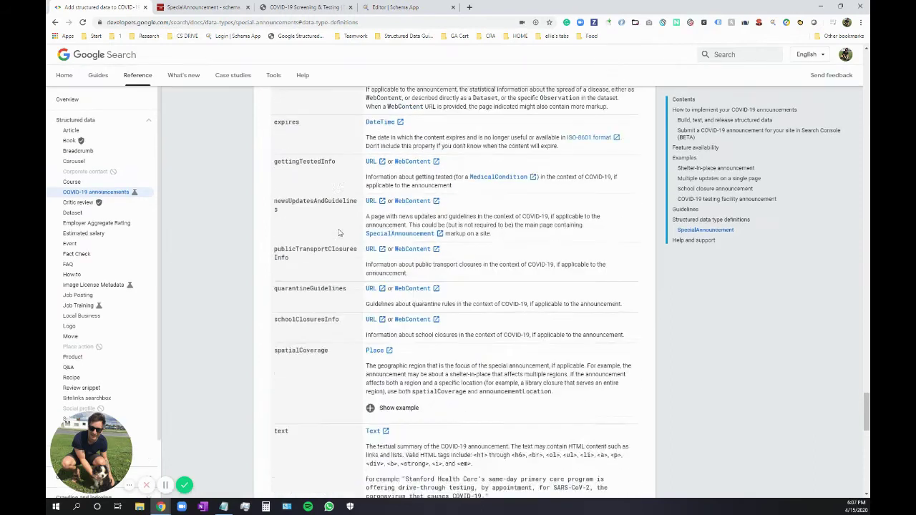
pyautogui.scroll(2, 333, 244)
pyautogui.scroll(-5, 325, 236)
pyautogui.scroll(-1, 331, 267)
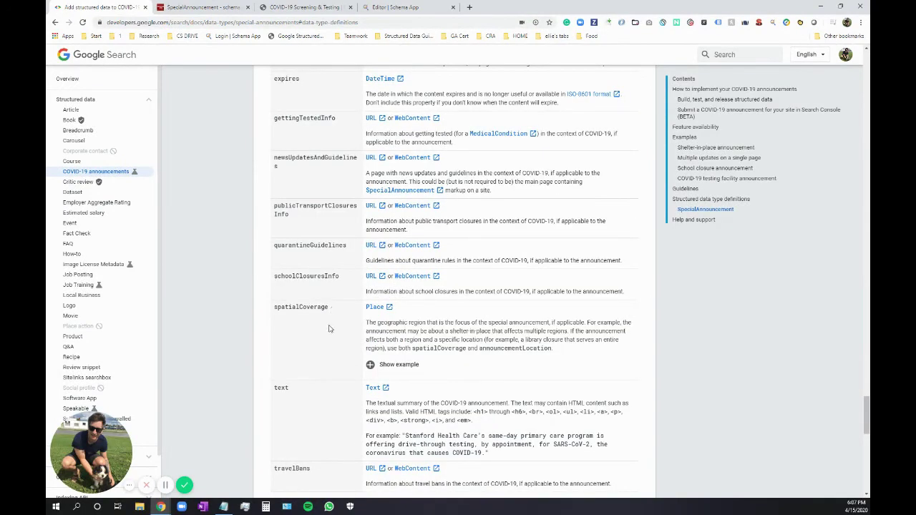
pyautogui.scroll(-2, 329, 308)
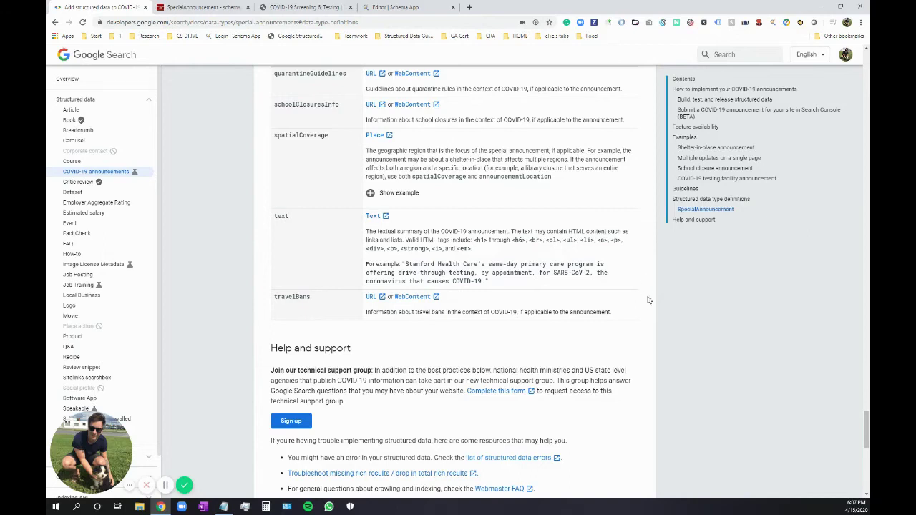
pyautogui.scroll(-3, 648, 303)
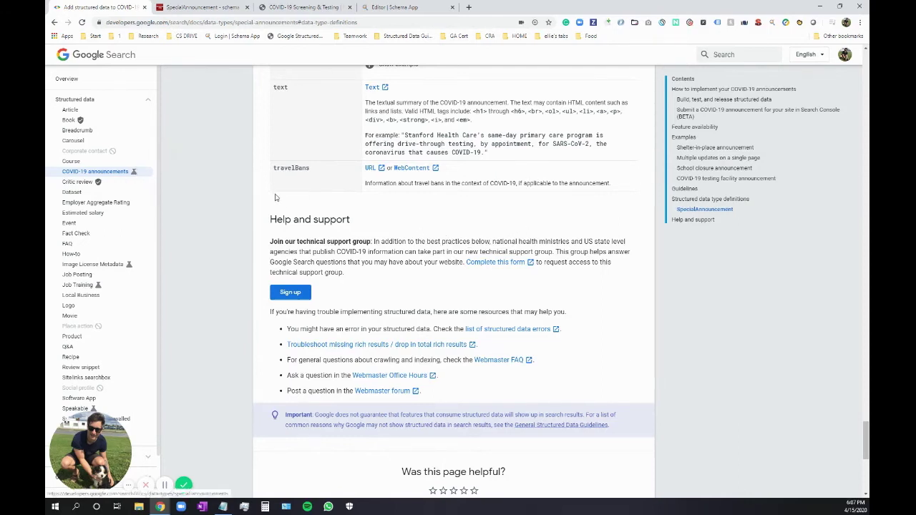
# In the Schema App Editor, start a Special announcement data item with the Durand event page's URL, adventhealth.events/event.cfm?id=7489, as its URI.
pyautogui.click(293, 6)
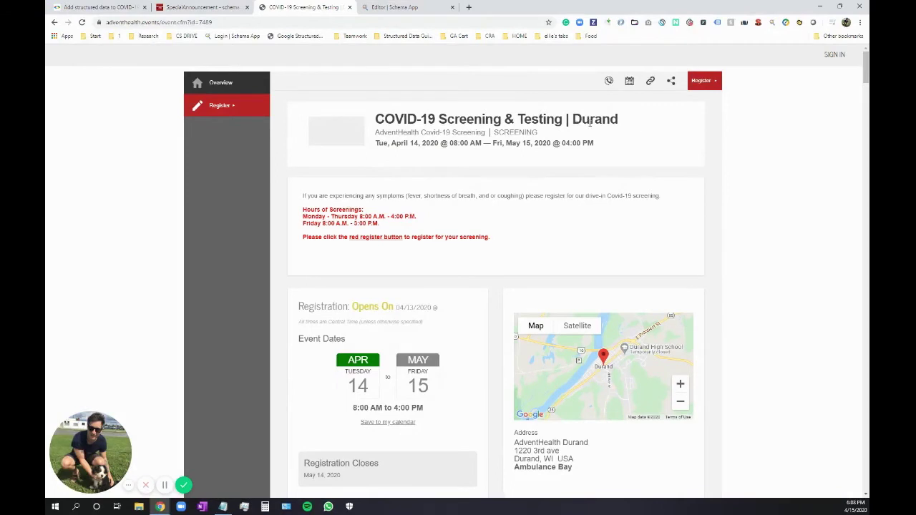
pyautogui.click(364, 6)
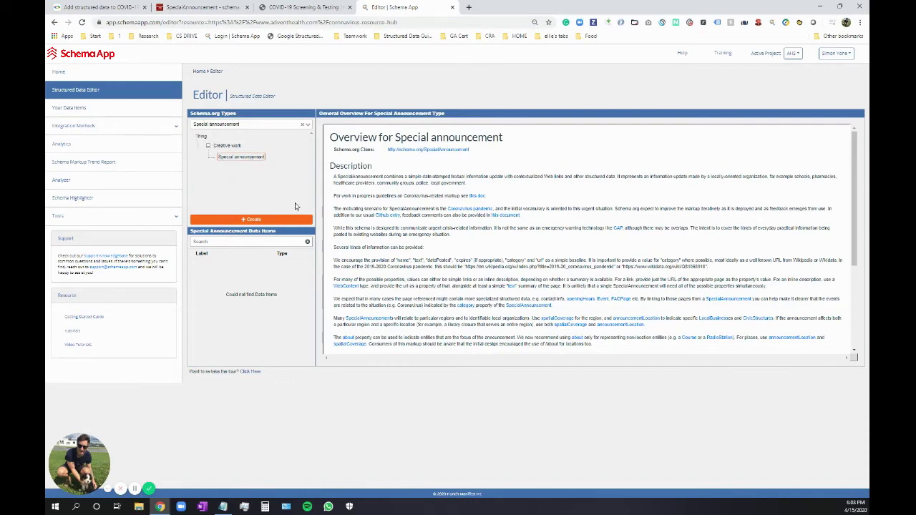
pyautogui.click(243, 223)
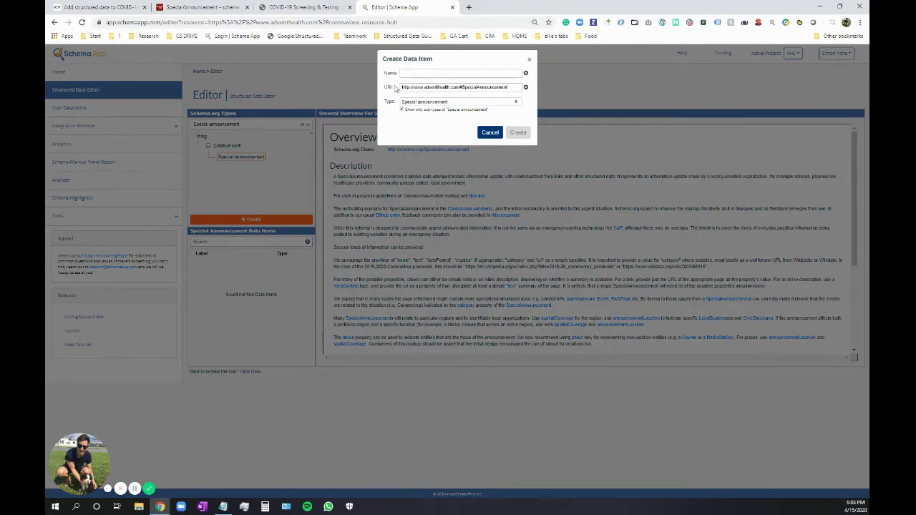
pyautogui.click(304, 8)
pyautogui.click(335, 21)
pyautogui.hotkey('ctrl', 'c')
pyautogui.click(365, 7)
pyautogui.hotkey('ctrl', 'v')
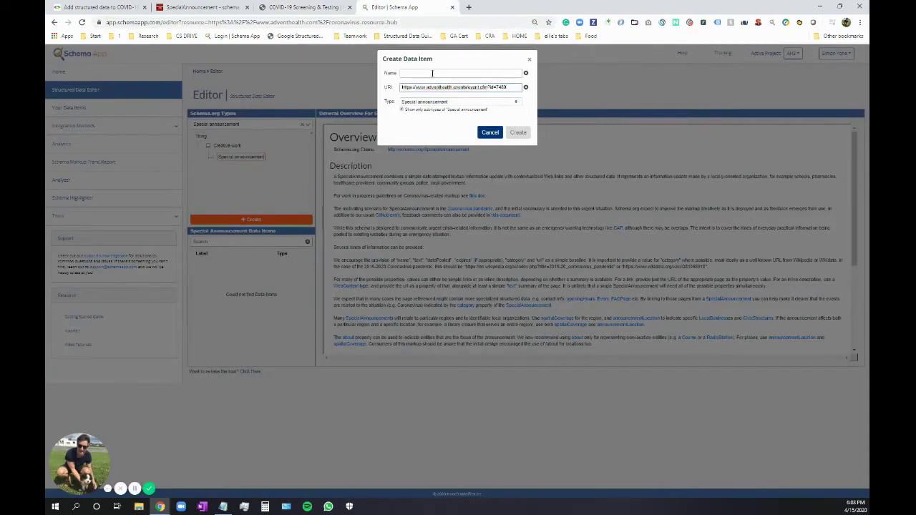
# Name the data item "AdventHealth Durand", copied from the event page's address block, and create it.
pyautogui.click(317, 8)
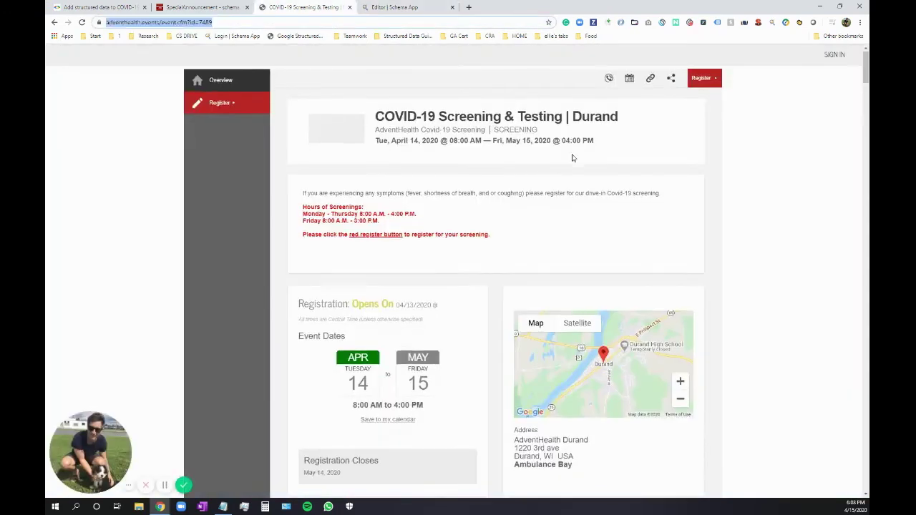
pyautogui.scroll(-1, 593, 180)
pyautogui.moveTo(596, 402); pyautogui.dragTo(511, 372)
pyautogui.hotkey('ctrl', 'c')
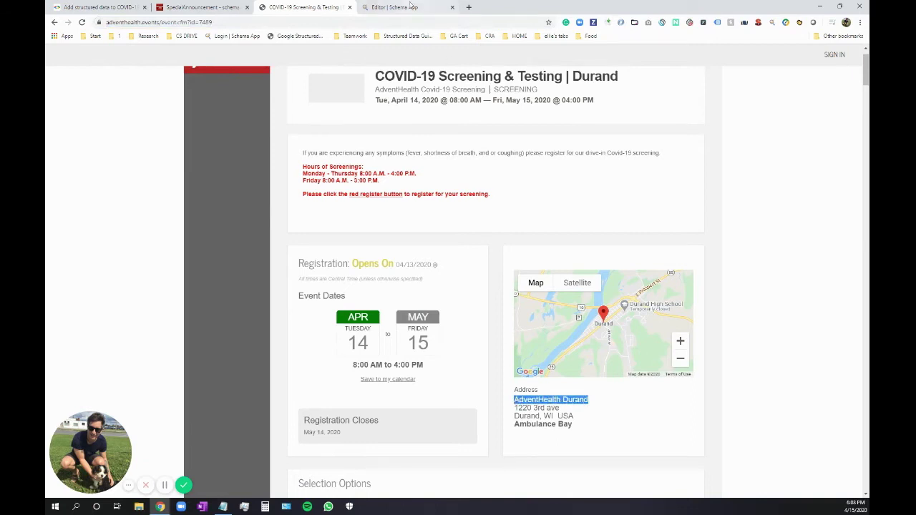
pyautogui.click(411, 7)
pyautogui.hotkey('ctrl', 'v')
pyautogui.click(517, 133)
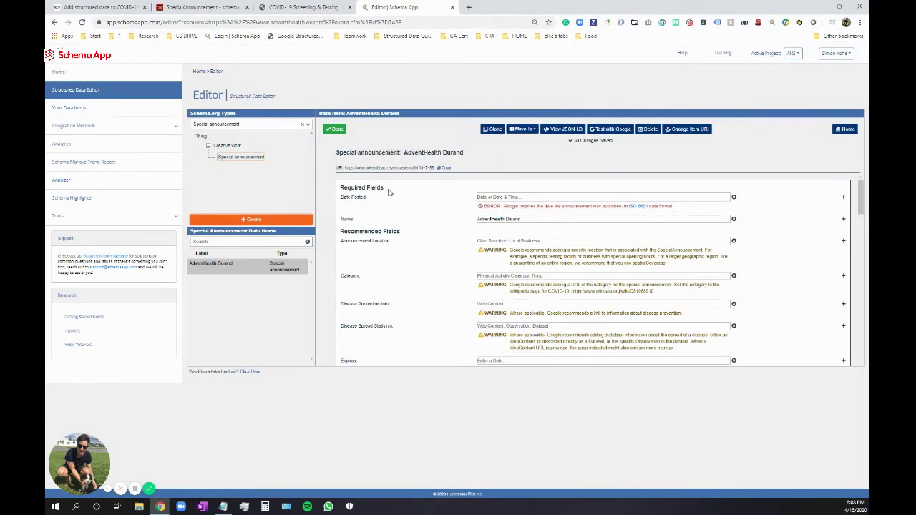
# Review the required and recommended fields of the AdventHealth Durand special announcement.
pyautogui.scroll(-2, 363, 222)
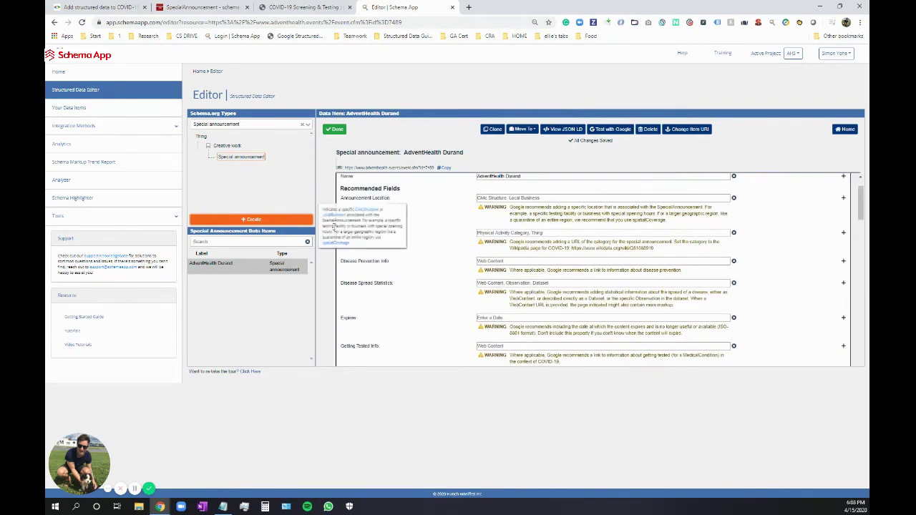
pyautogui.scroll(-3, 392, 309)
pyautogui.scroll(-5, 394, 304)
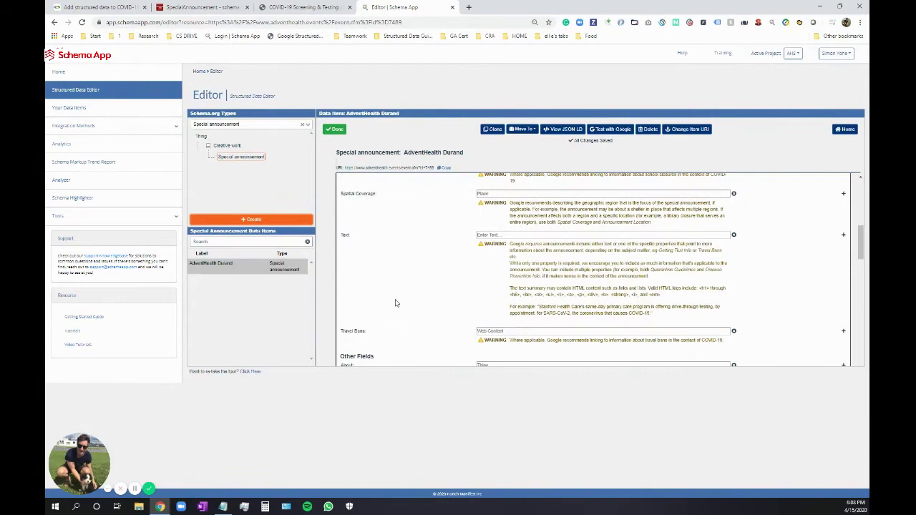
# Set the special announcement's Date Posted to 2020-04-15 as an all-day date.
pyautogui.scroll(4, 401, 301)
pyautogui.scroll(5, 401, 302)
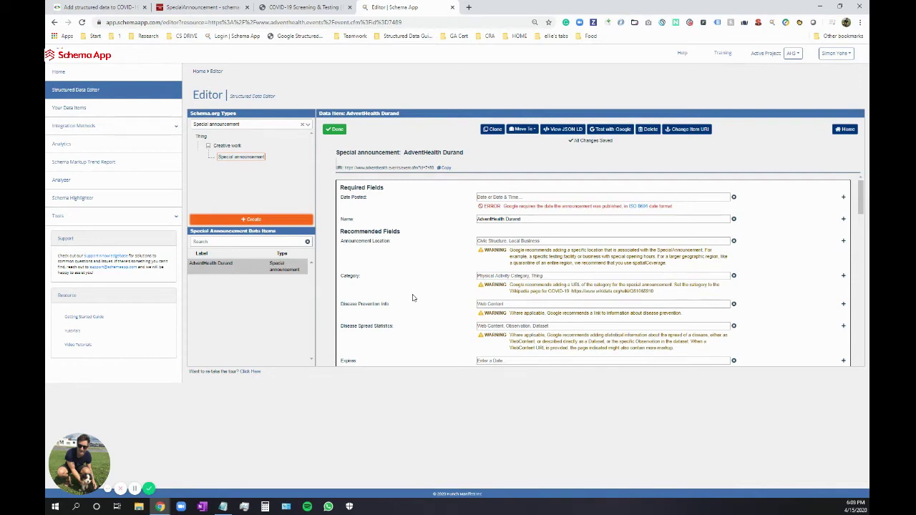
pyautogui.click(504, 198)
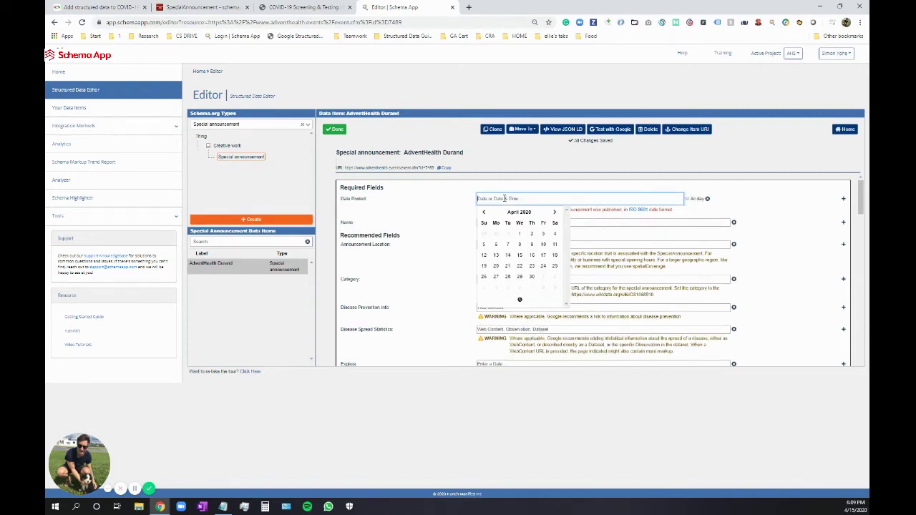
pyautogui.click(519, 255)
pyautogui.click(715, 201)
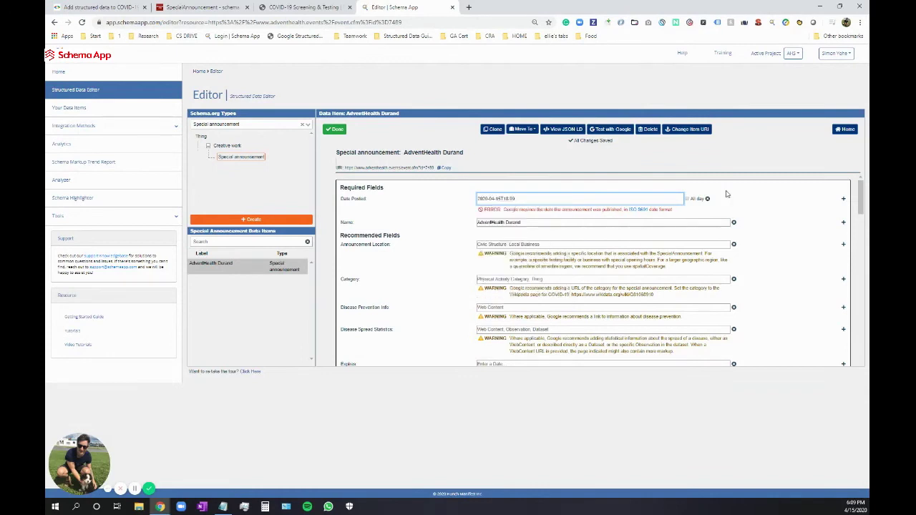
pyautogui.click(686, 201)
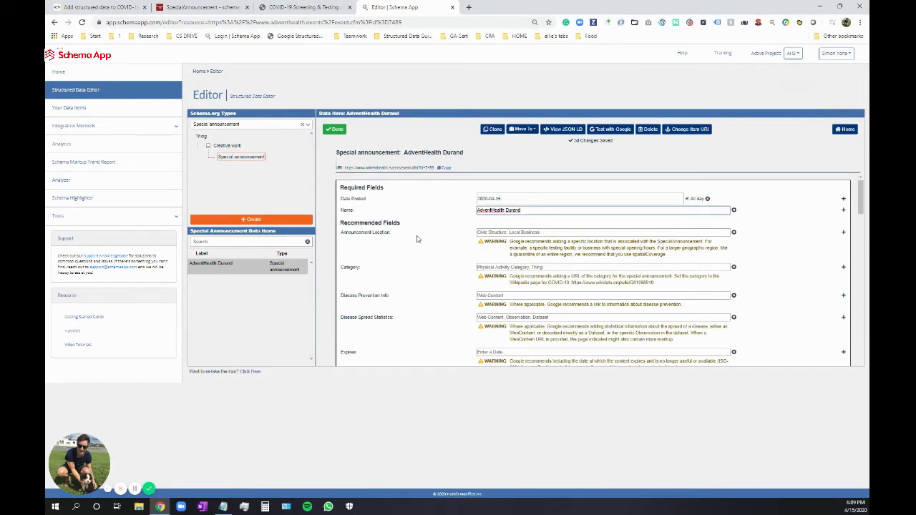
# Create a Civic structure data item named "AdventHealth Durand" as the Announcement Location, keeping the suggested URI.
pyautogui.click(497, 232)
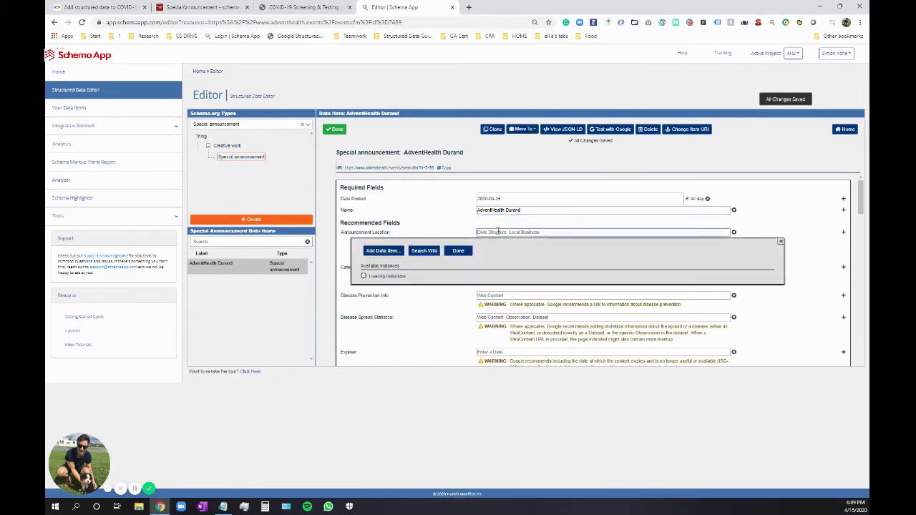
pyautogui.click(380, 250)
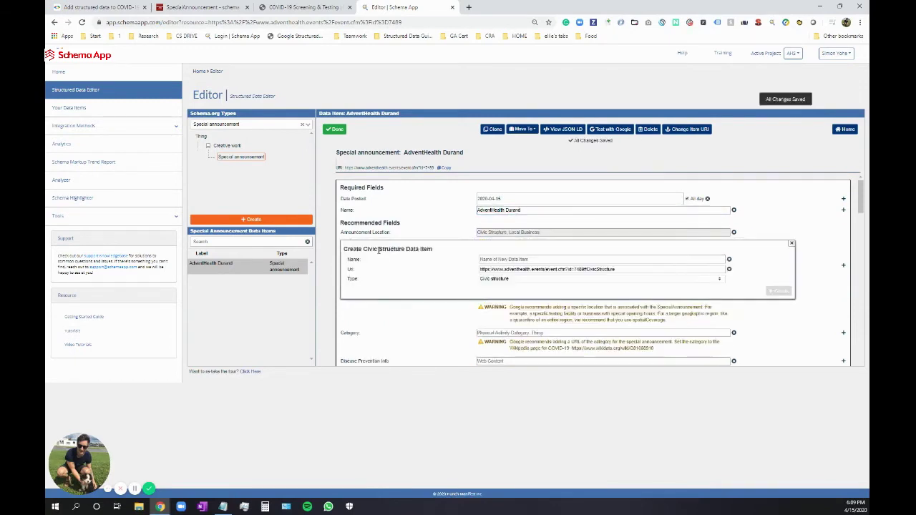
pyautogui.click(488, 259)
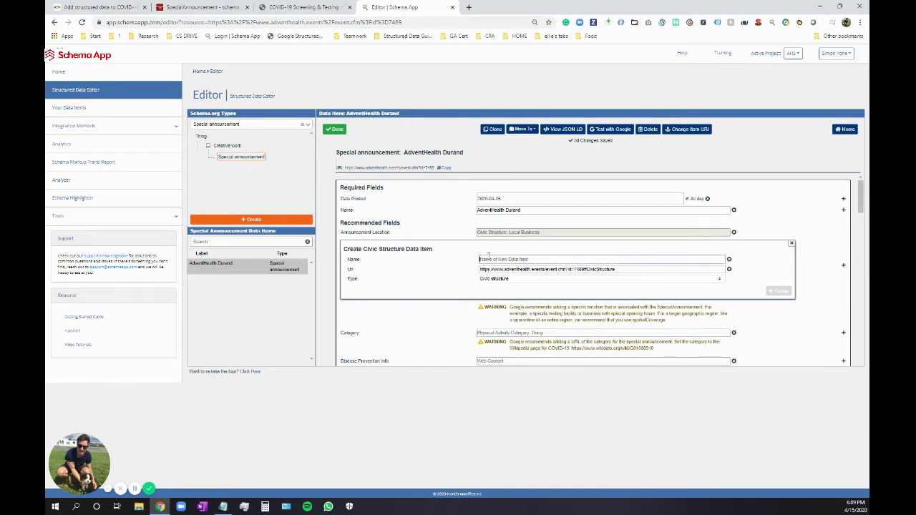
pyautogui.write('Durand')
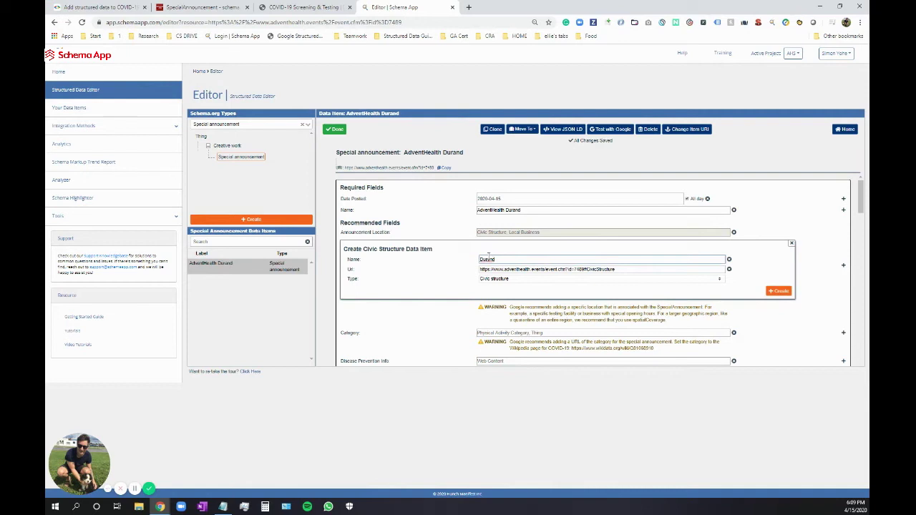
pyautogui.hotkey('ctrl', 'a')
pyautogui.hotkey('ctrl', 'v')
pyautogui.click(502, 261)
pyautogui.click(778, 290)
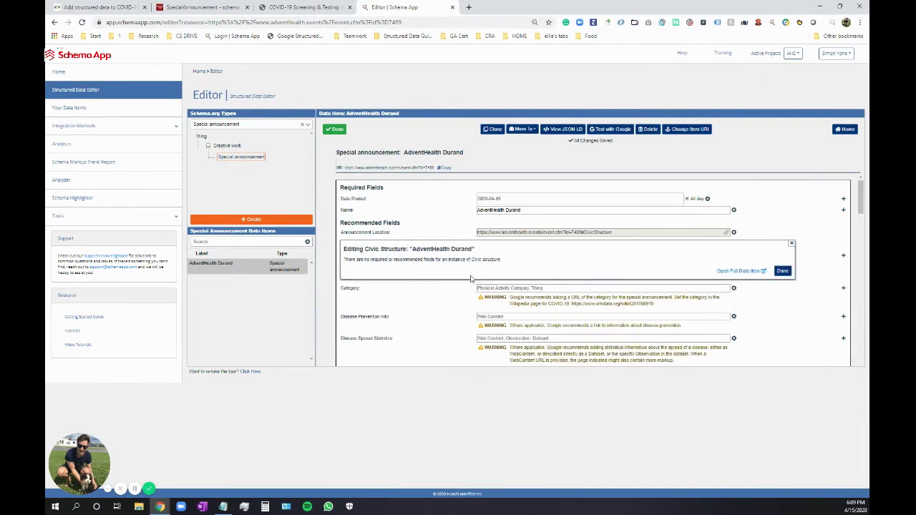
pyautogui.click(780, 272)
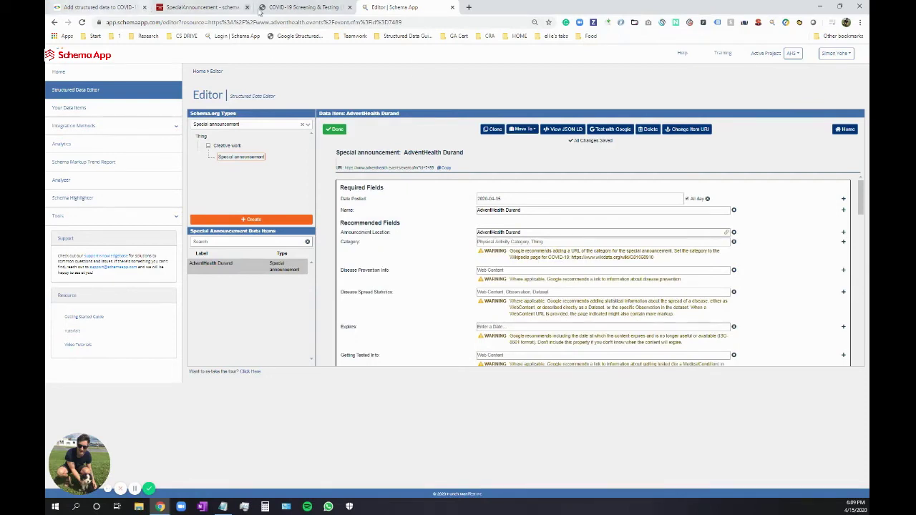
pyautogui.click(108, 7)
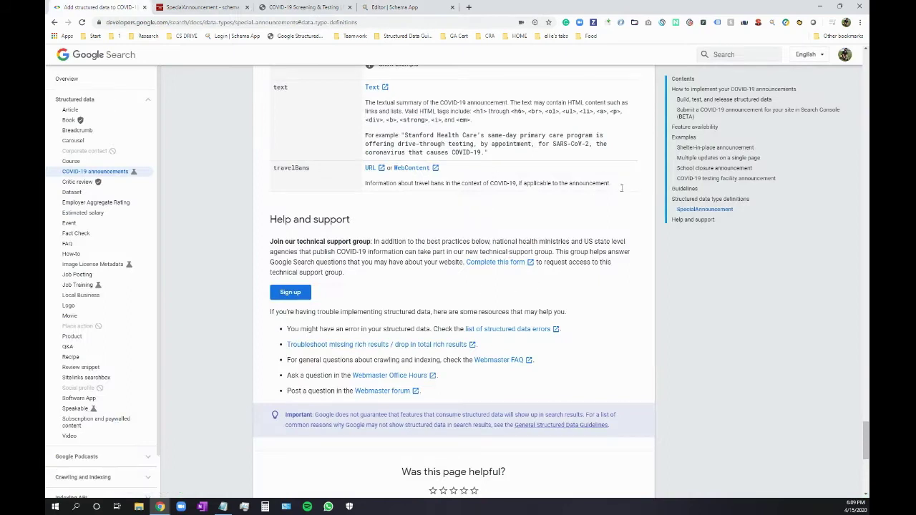
pyautogui.scroll(10, 528, 243)
pyautogui.scroll(-1, 541, 251)
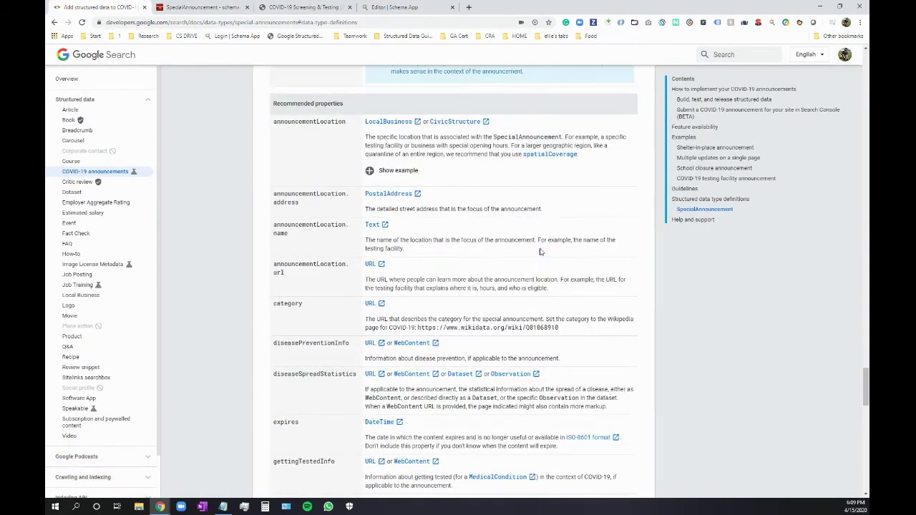
pyautogui.moveTo(561, 327); pyautogui.dragTo(418, 328)
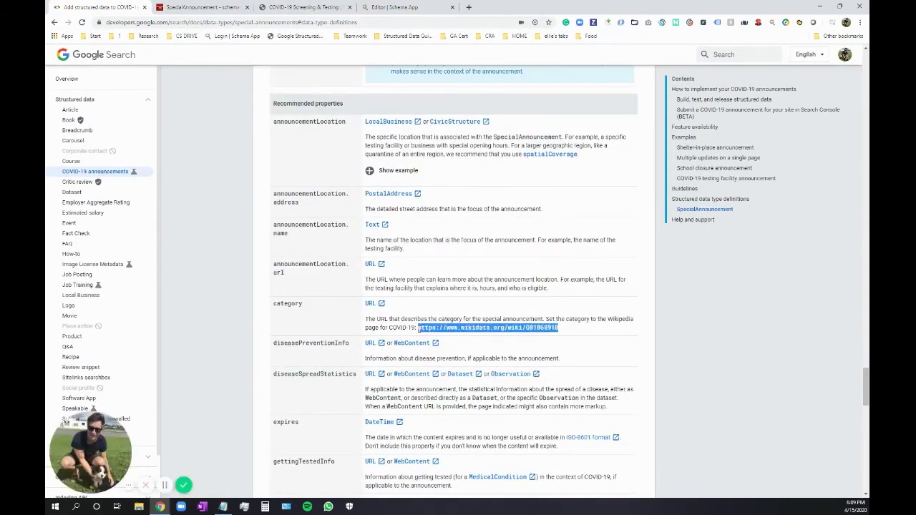
pyautogui.rightClick(418, 327)
pyautogui.click(430, 334)
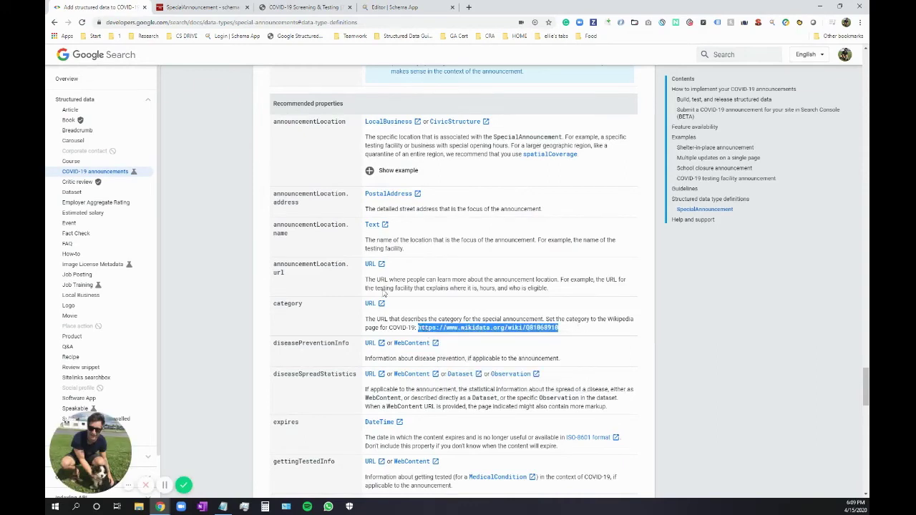
pyautogui.click(387, 6)
pyautogui.click(483, 241)
pyautogui.hotkey('ctrl', 'v')
pyautogui.click(475, 261)
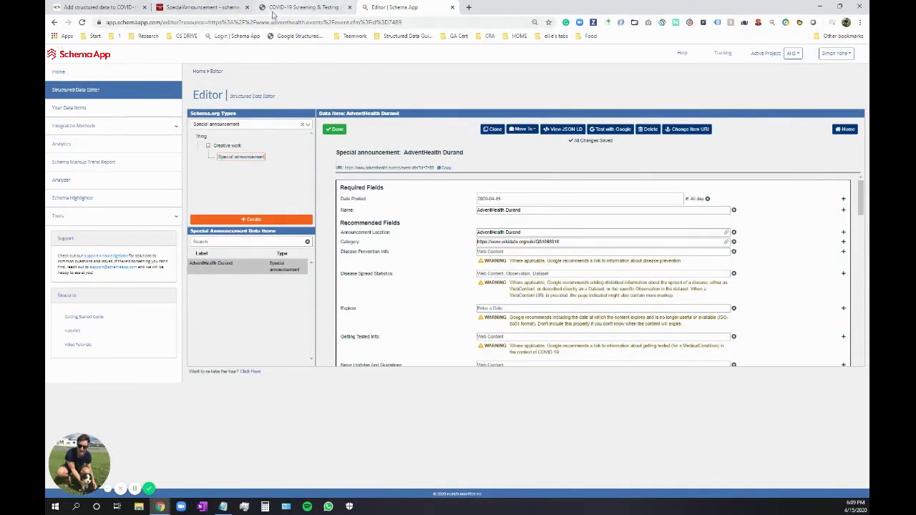
# Fill the announcement's Text with the Durand event page's sentence about symptoms and registering for the drive-in Covid-19 screening.
pyautogui.click(304, 9)
pyautogui.moveTo(302, 155); pyautogui.dragTo(685, 152)
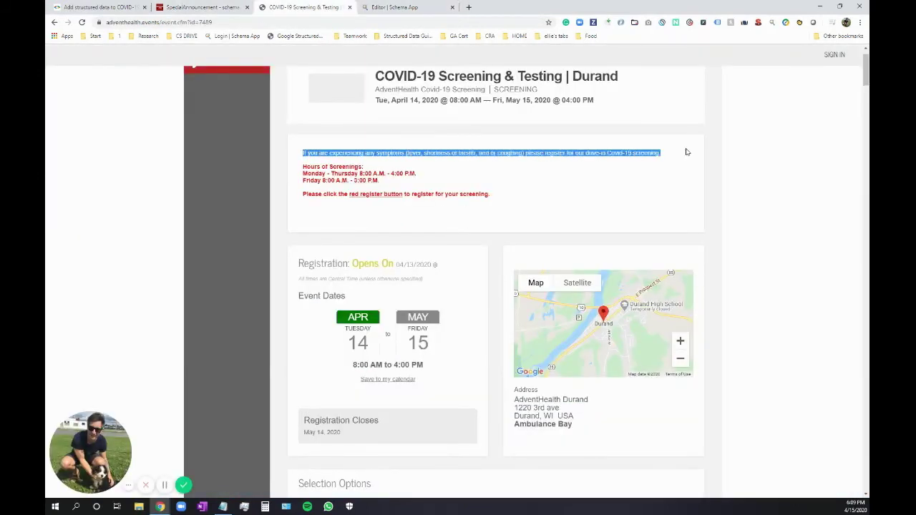
pyautogui.click(422, 6)
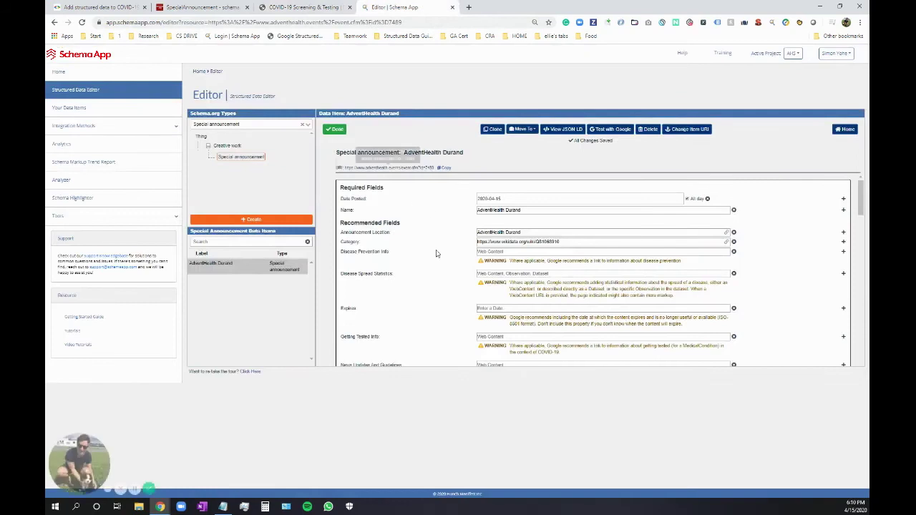
pyautogui.scroll(-5, 438, 264)
pyautogui.click(514, 269)
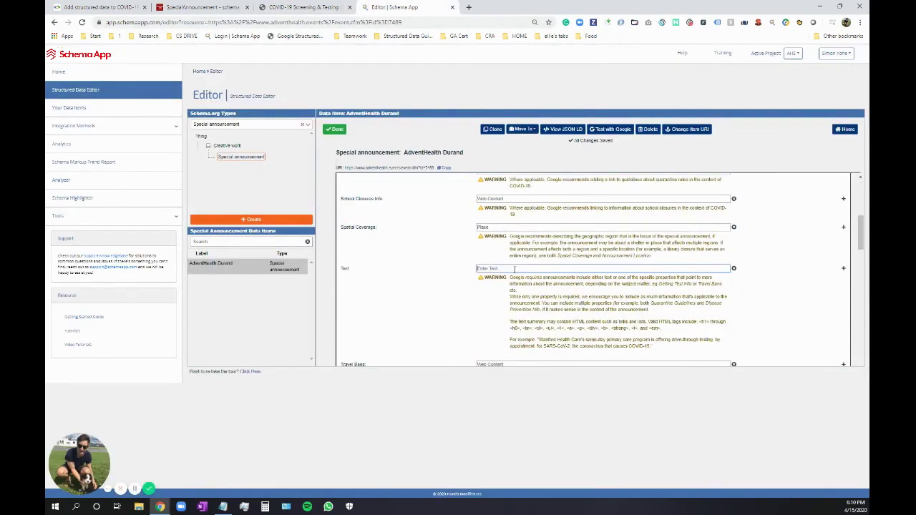
pyautogui.hotkey('ctrl', 'v')
pyautogui.click(417, 272)
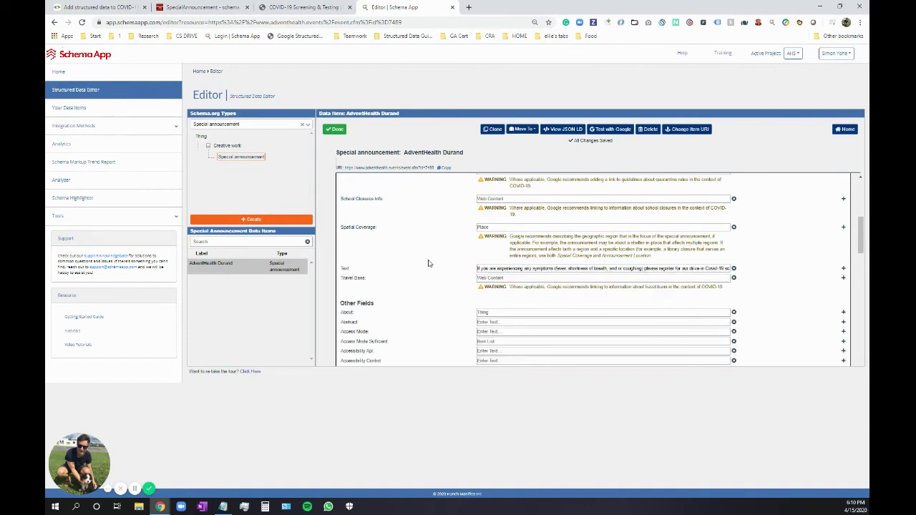
pyautogui.scroll(3, 433, 269)
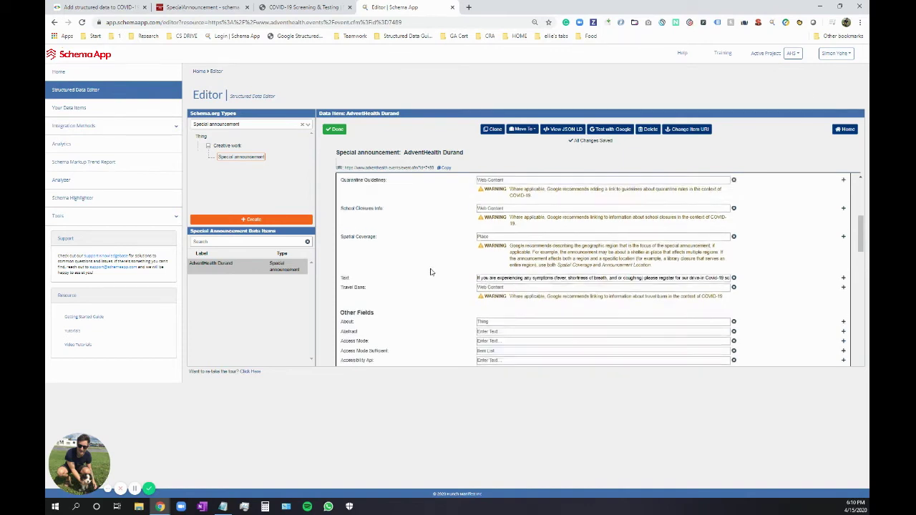
pyautogui.scroll(3, 433, 279)
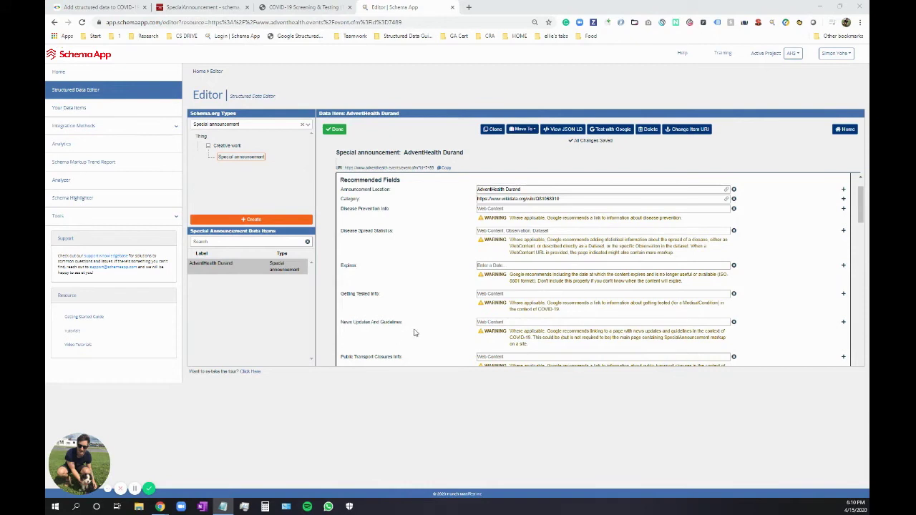
pyautogui.click(491, 322)
pyautogui.hotkey('ctrl', 'v')
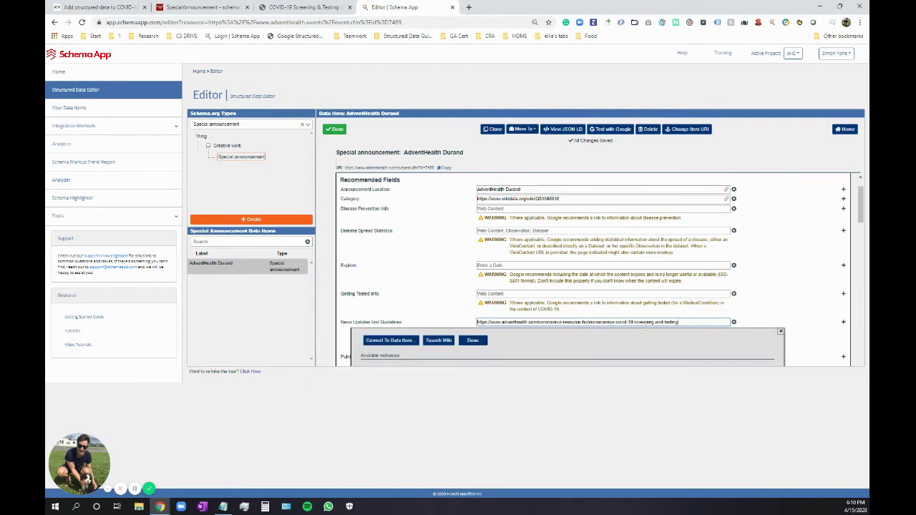
pyautogui.click(473, 340)
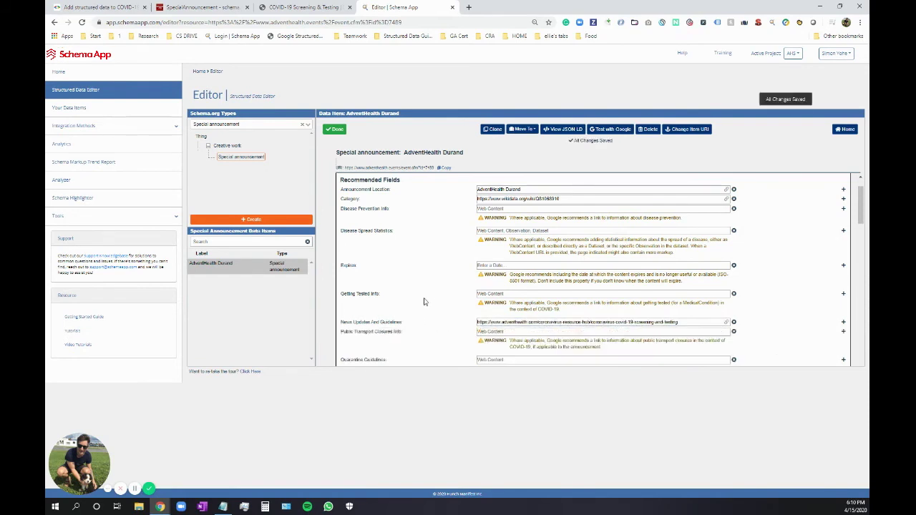
pyautogui.click(335, 130)
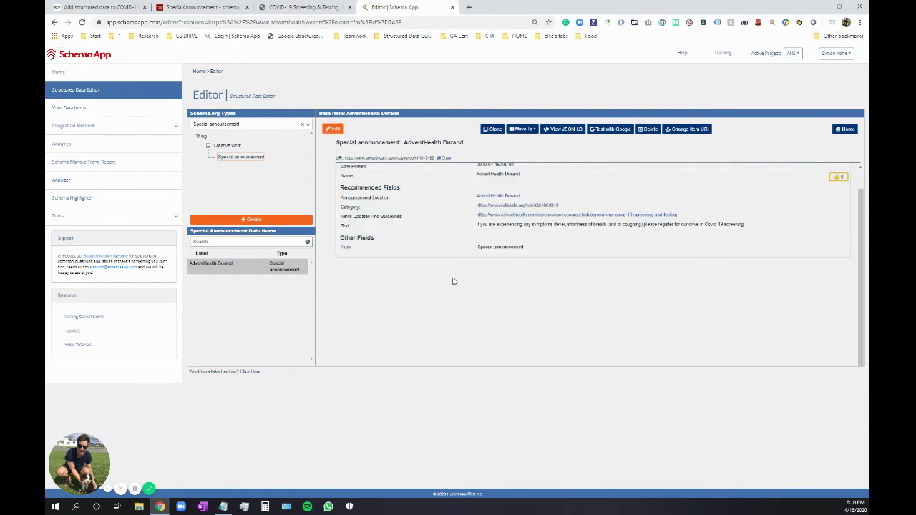
pyautogui.scroll(1, 455, 286)
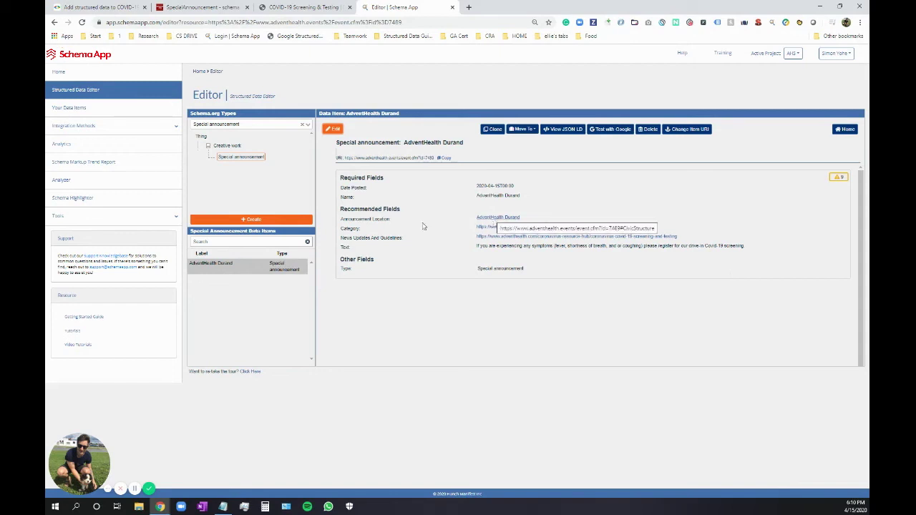
pyautogui.click(485, 220)
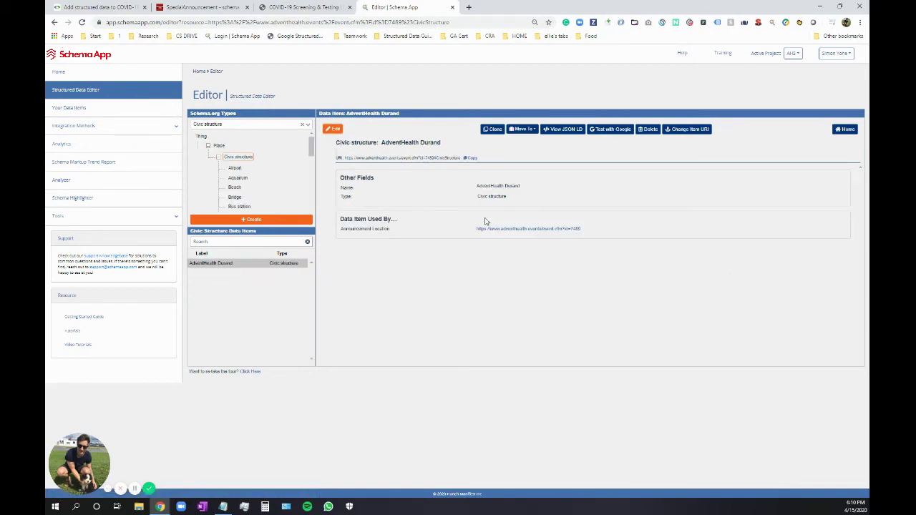
pyautogui.click(333, 130)
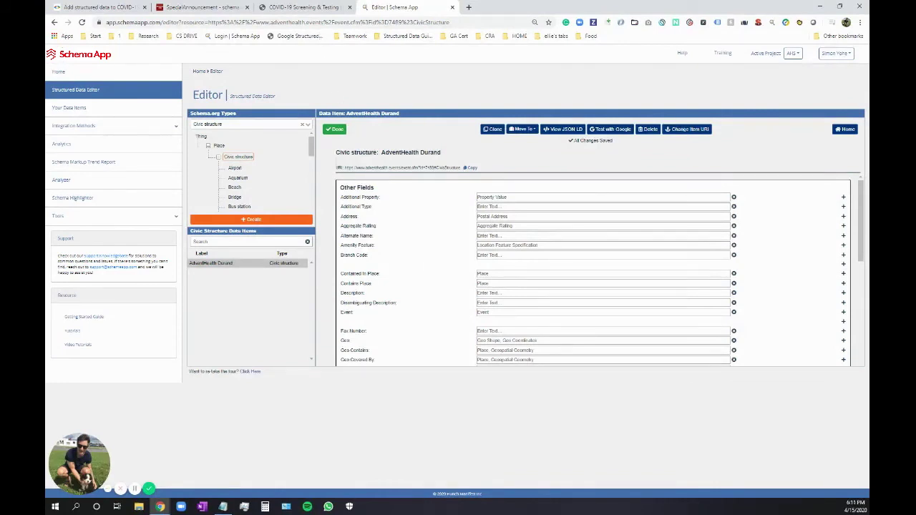
pyautogui.hotkey('alt', 'Tab')
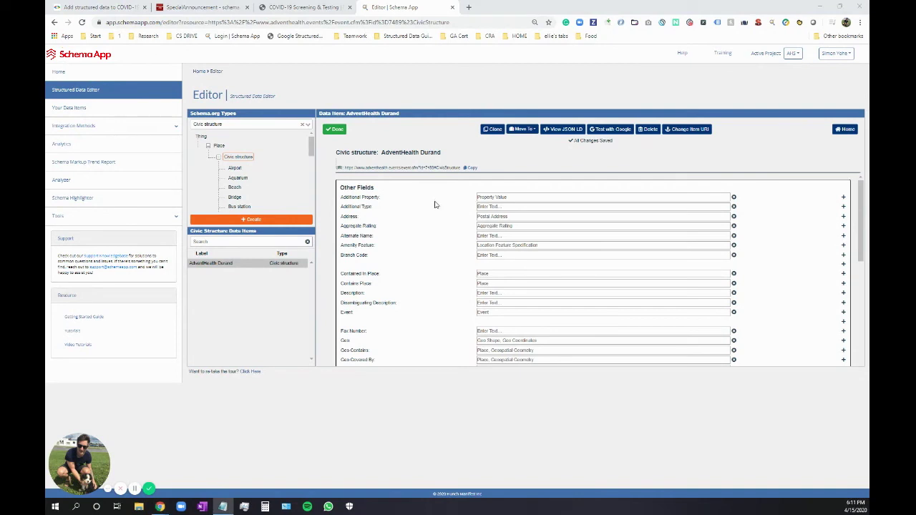
pyautogui.hotkey('alt', 'Tab')
pyautogui.hotkey('ctrl', 'f')
pyautogui.write('url')
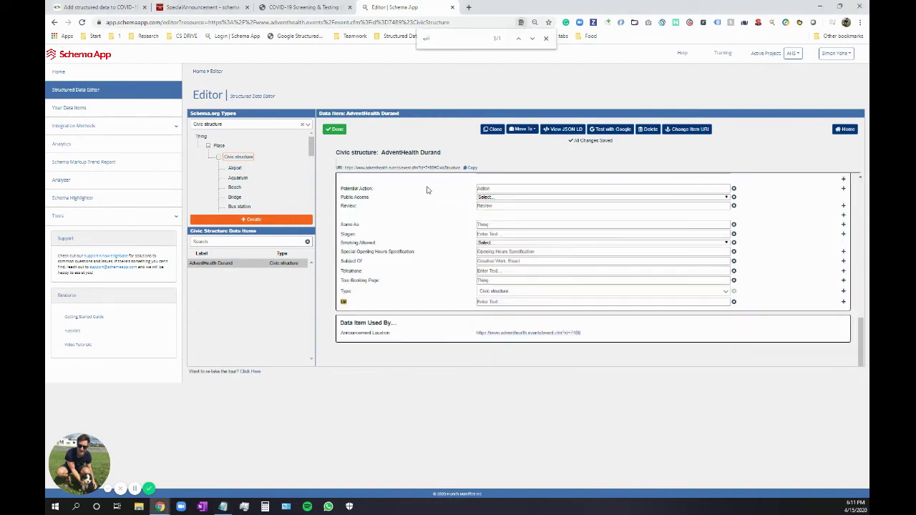
pyautogui.click(514, 302)
pyautogui.hotkey('ctrl', 'v')
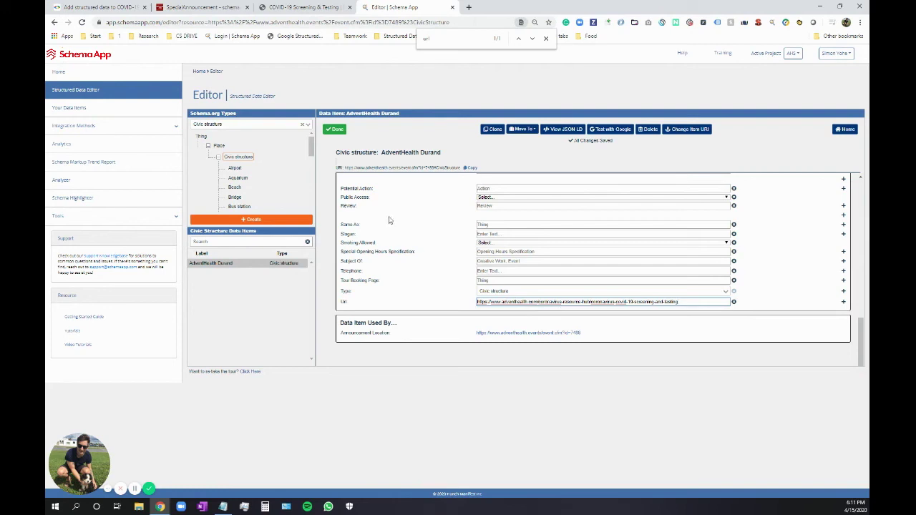
pyautogui.press('Escape')
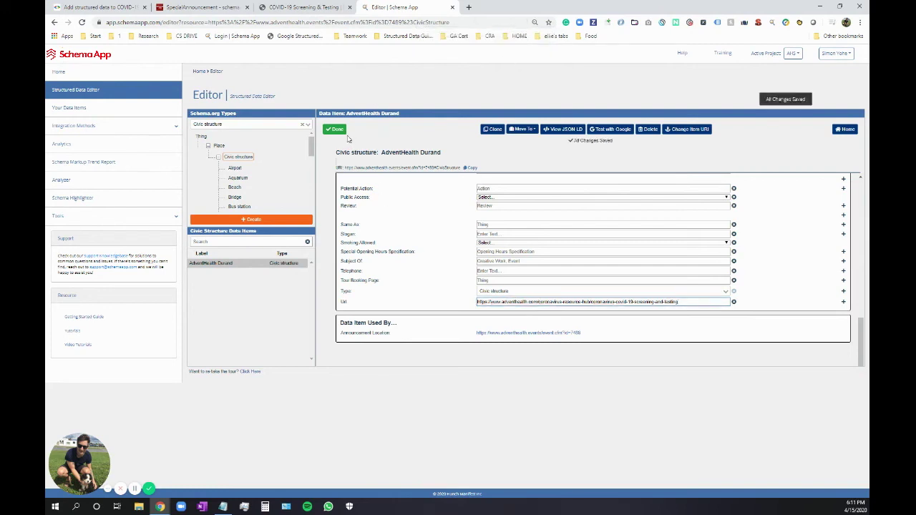
# Create a Postal address data item named "Durand Location" for the civic structure's Address, using the screening-and-testing page URL with a location suffix.
pyautogui.scroll(10, 429, 268)
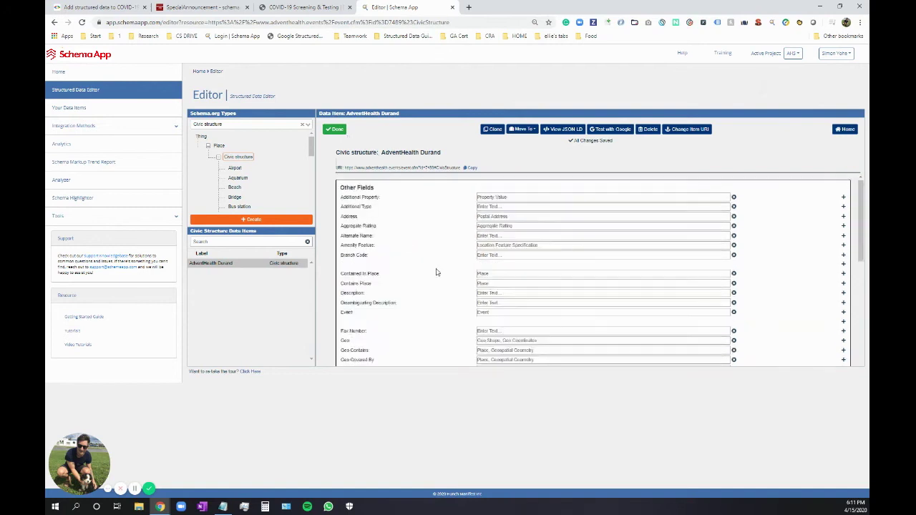
pyautogui.click(490, 218)
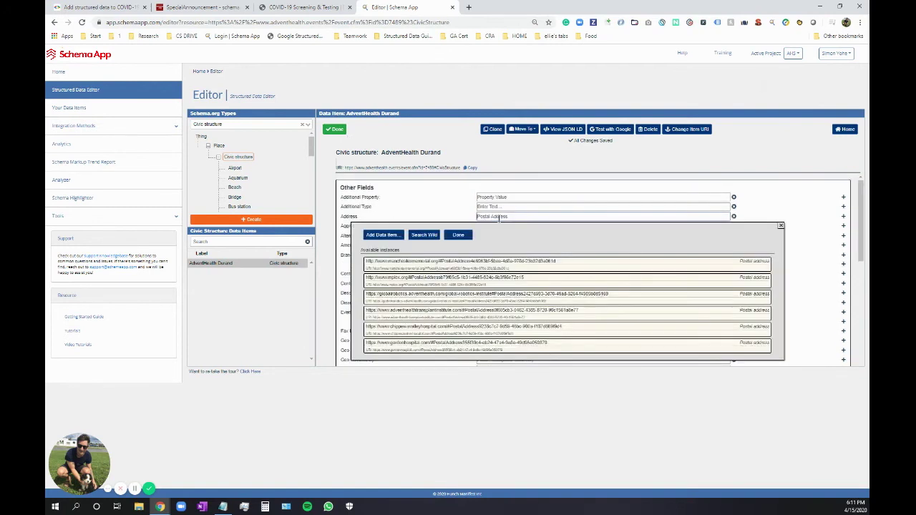
pyautogui.click(382, 234)
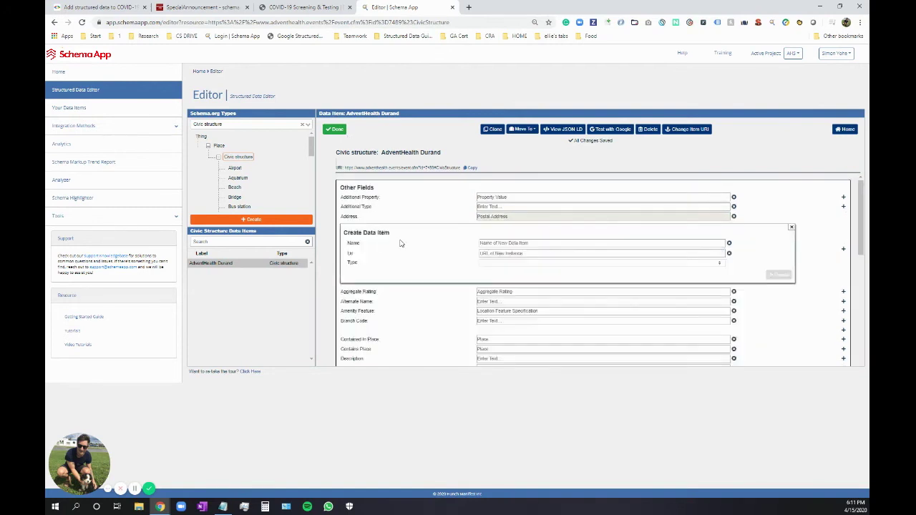
pyautogui.click(510, 244)
pyautogui.write('D')
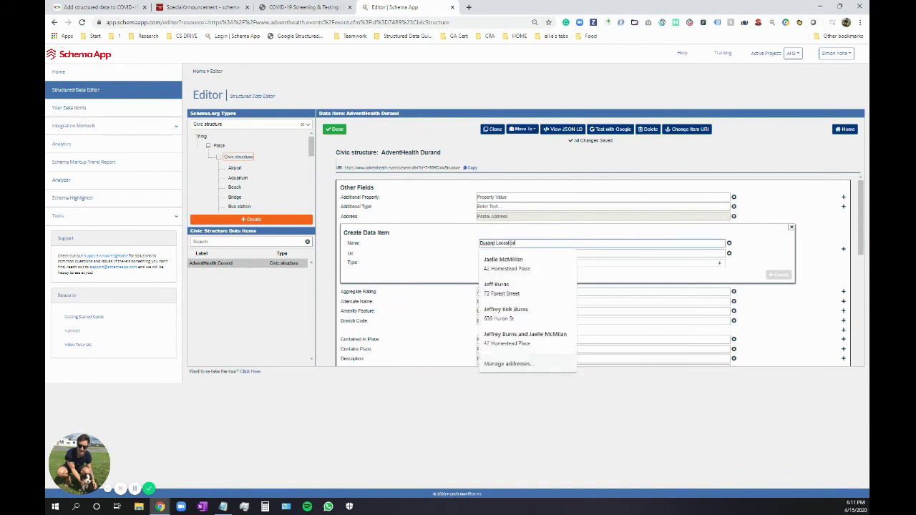
pyautogui.write('urand Location')
pyautogui.click(472, 254)
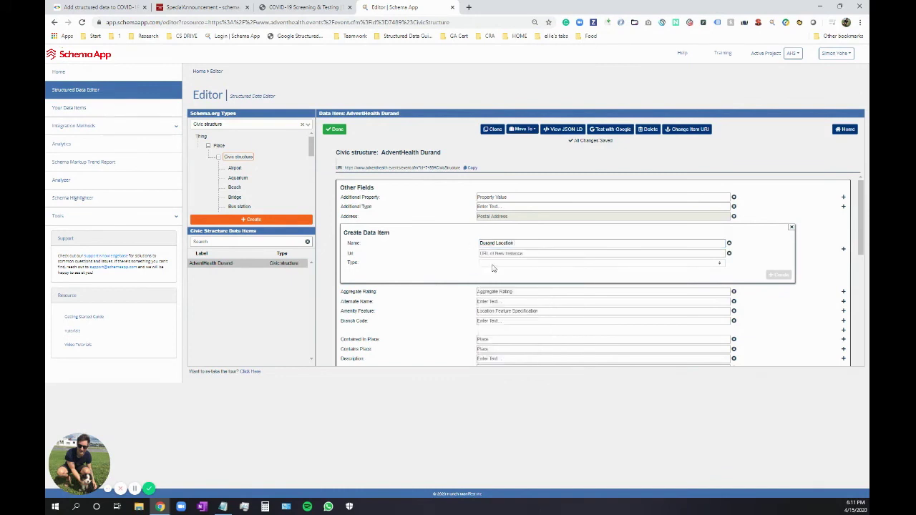
pyautogui.click(495, 256)
pyautogui.write('https://www.adventhealth.com/coronavirus-resource-hub/coronavirus-covid-19-screening-and-testing')
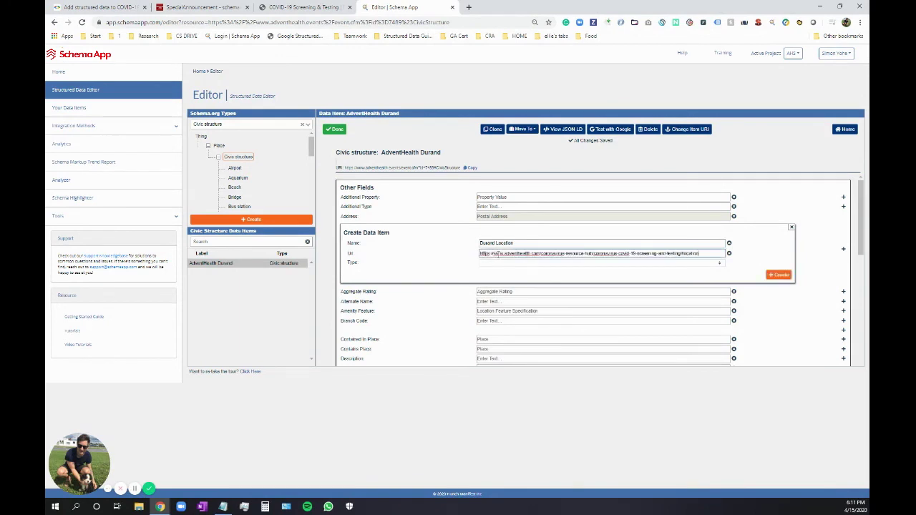
pyautogui.click(506, 263)
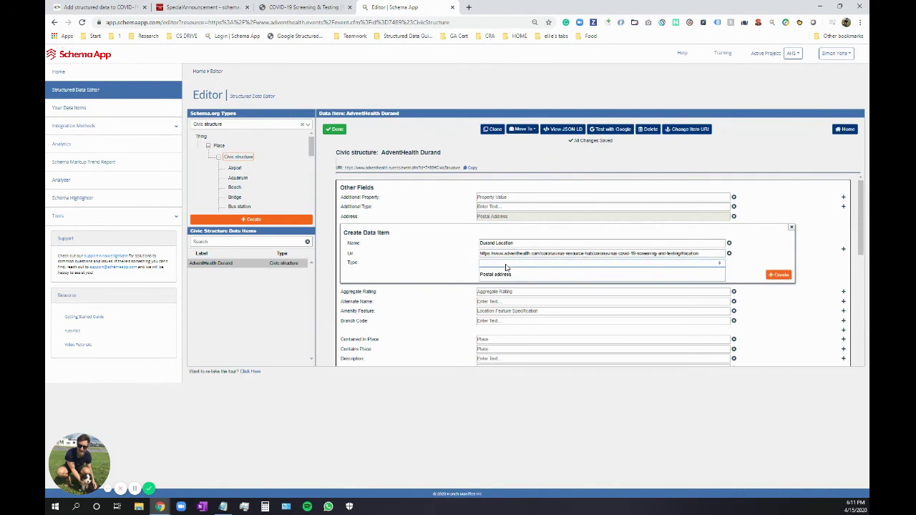
pyautogui.click(493, 273)
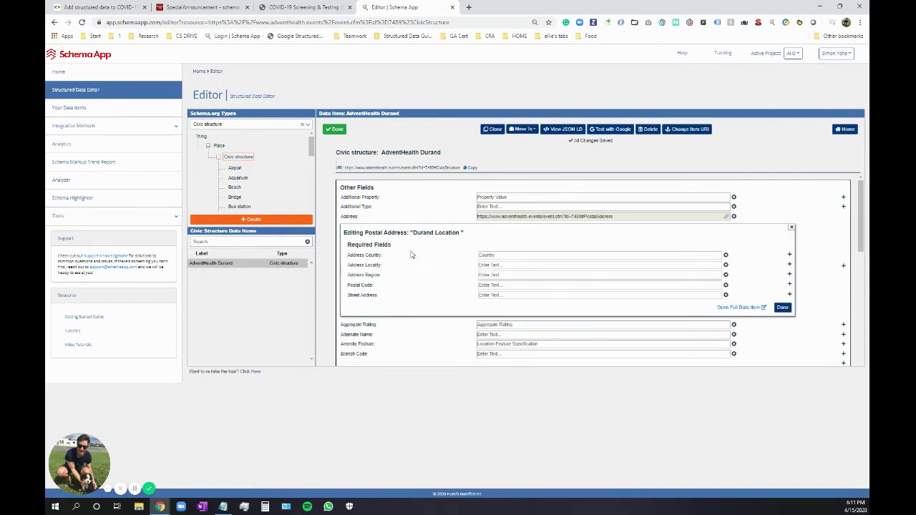
# Fill the postal address's Street Address with the street line copied from the Durand event page.
pyautogui.click(307, 6)
pyautogui.moveTo(561, 407); pyautogui.dragTo(515, 410)
pyautogui.hotkey('ctrl', 'c')
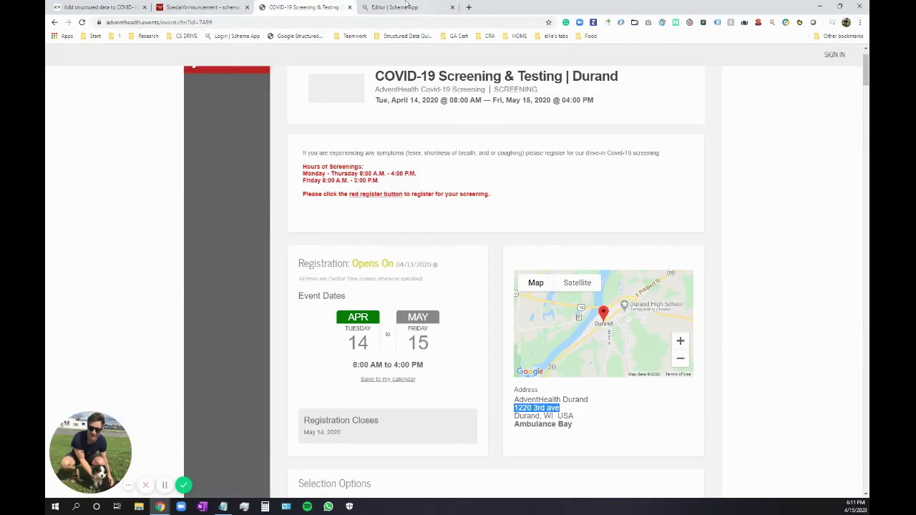
pyautogui.click(406, 6)
pyautogui.click(496, 296)
pyautogui.hotkey('ctrl', 'v')
pyautogui.click(451, 301)
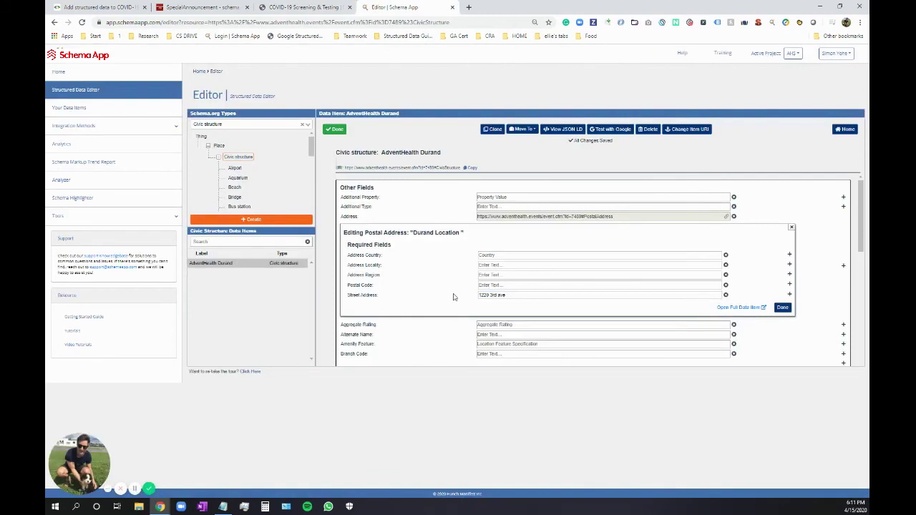
# Set the Address Locality to Durand, copied from the address on the Durand event page.
pyautogui.hotkey('ctrl', 'shift', 'Tab')
pyautogui.click(556, 422)
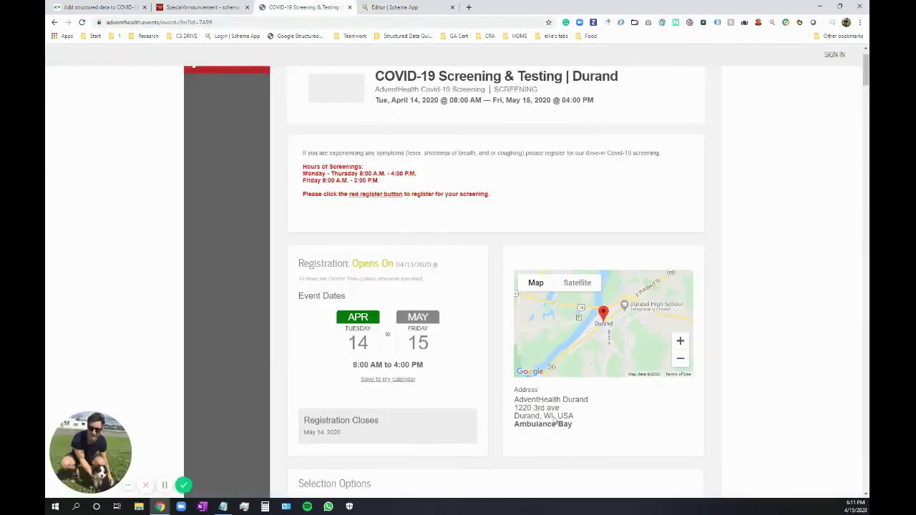
pyautogui.moveTo(541, 416); pyautogui.dragTo(515, 419)
pyautogui.hotkey('ctrl', 'c')
pyautogui.click(422, 7)
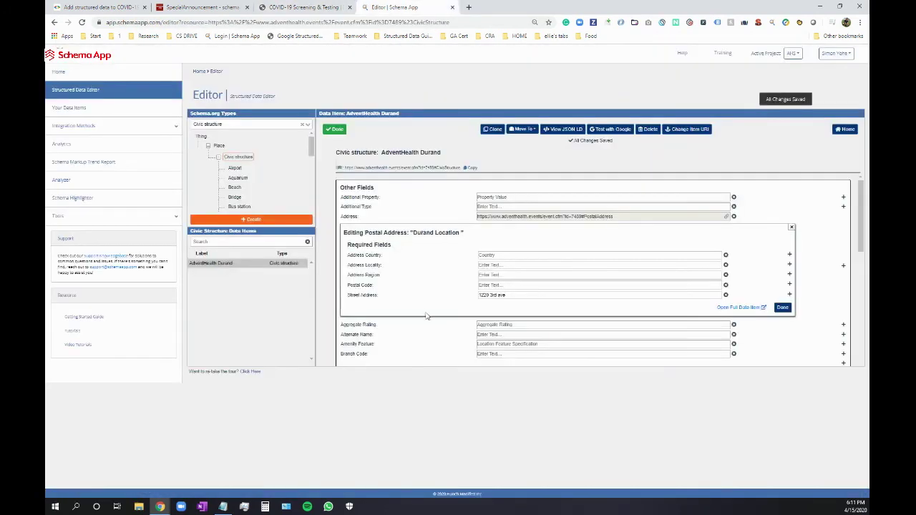
pyautogui.click(490, 265)
pyautogui.hotkey('ctrl', 'v')
# Set the Address Region to WI and the Address Country to USA.
pyautogui.click(490, 275)
pyautogui.write('WI')
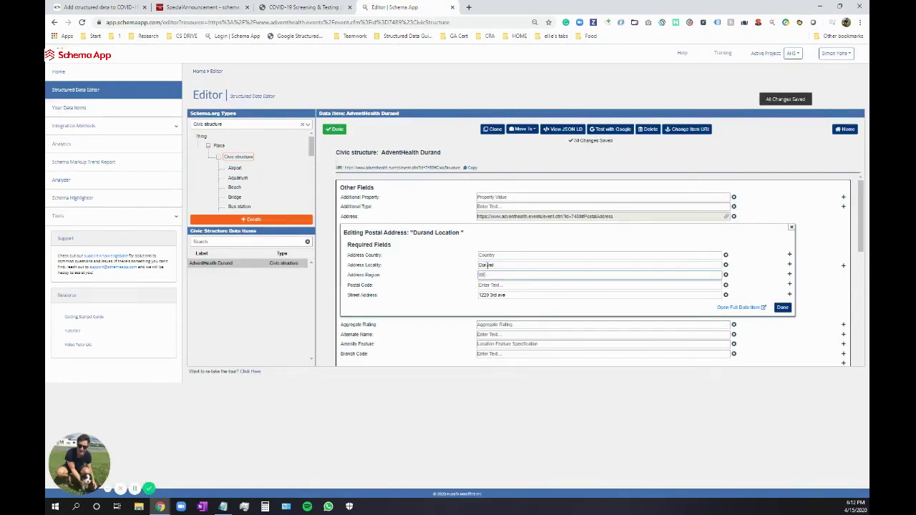
pyautogui.click(488, 256)
pyautogui.write('USA')
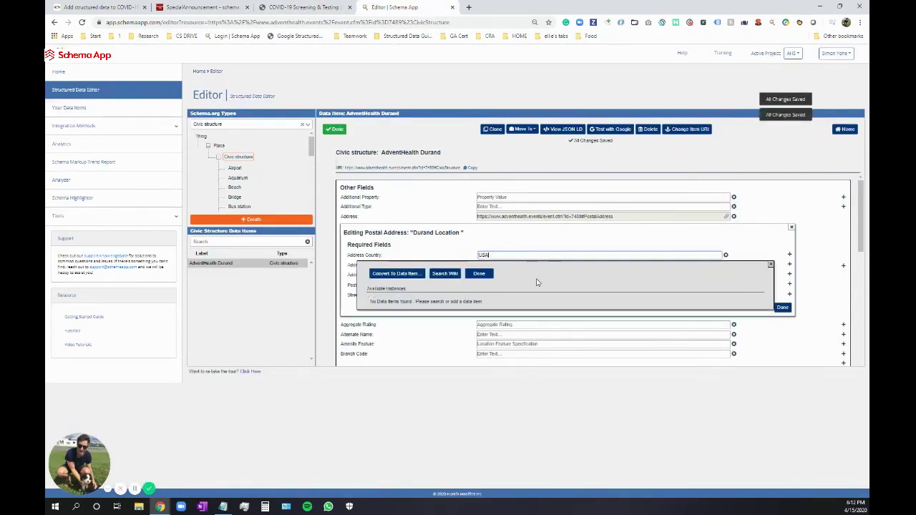
# Check the Durand event page for further address details, and finish editing the postal address and the civic structure.
pyautogui.hotkey('ctrl', 'shift', 'Tab')
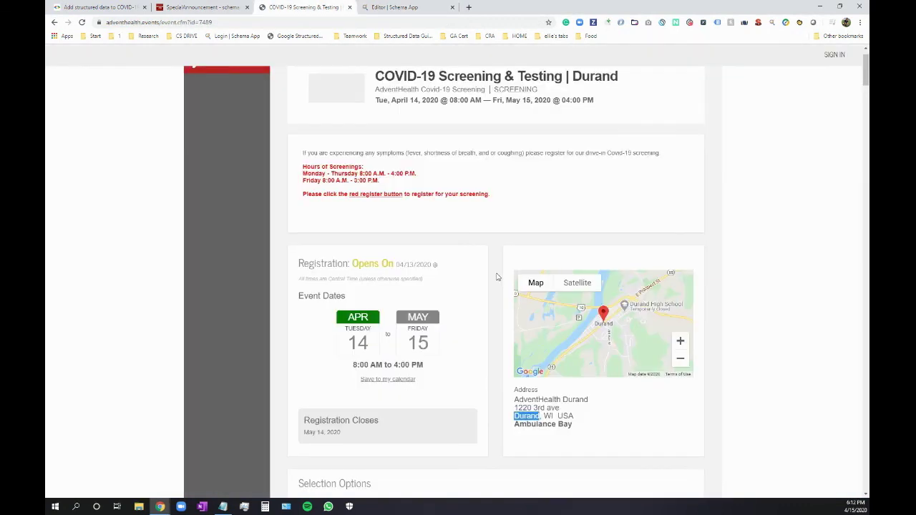
pyautogui.scroll(-2, 581, 415)
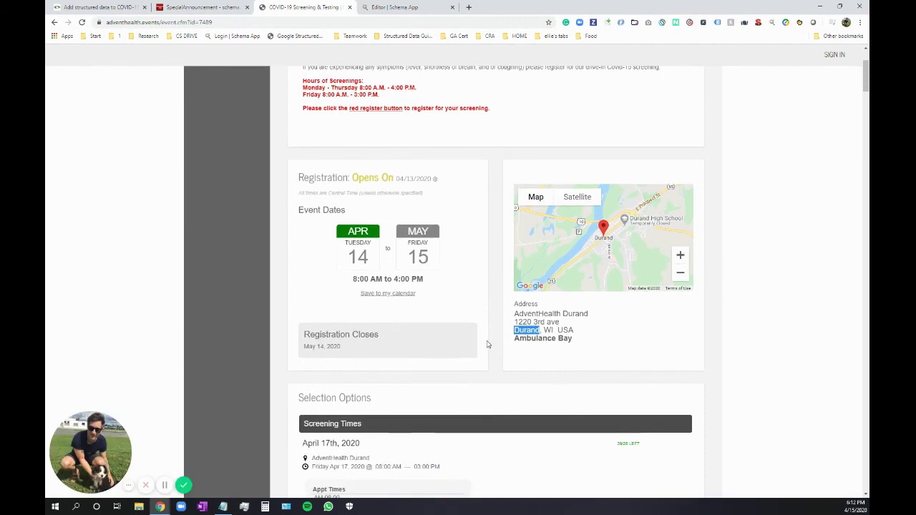
pyautogui.scroll(-2, 476, 317)
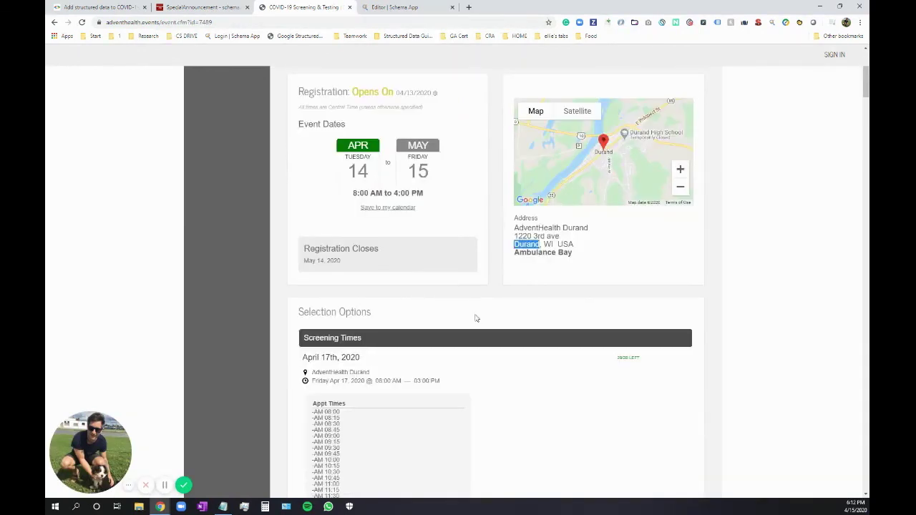
pyautogui.click(425, 7)
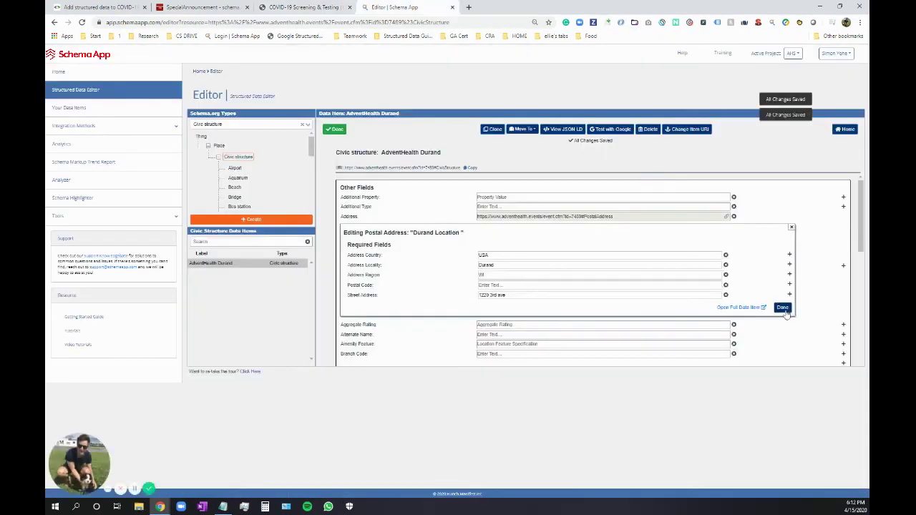
pyautogui.click(785, 309)
pyautogui.click(338, 132)
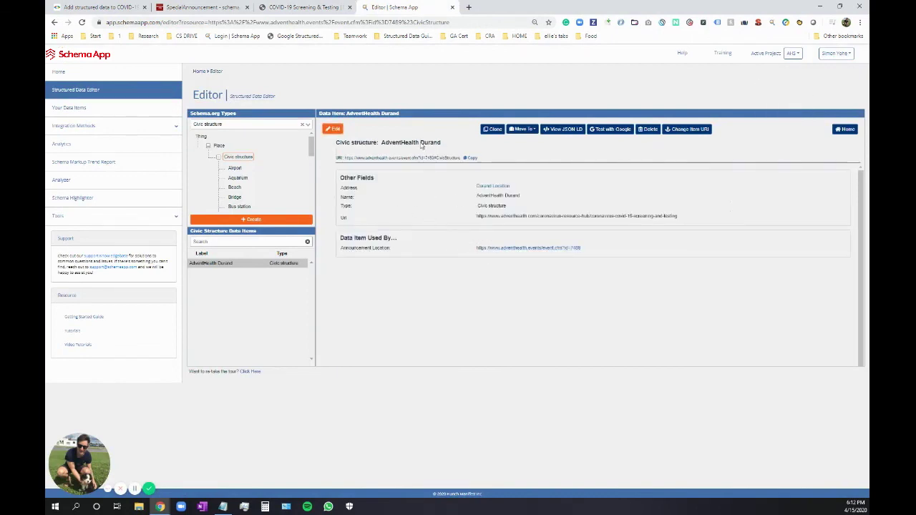
# Open the special announcement that uses this location and review its generated JSON-LD markup.
pyautogui.click(492, 249)
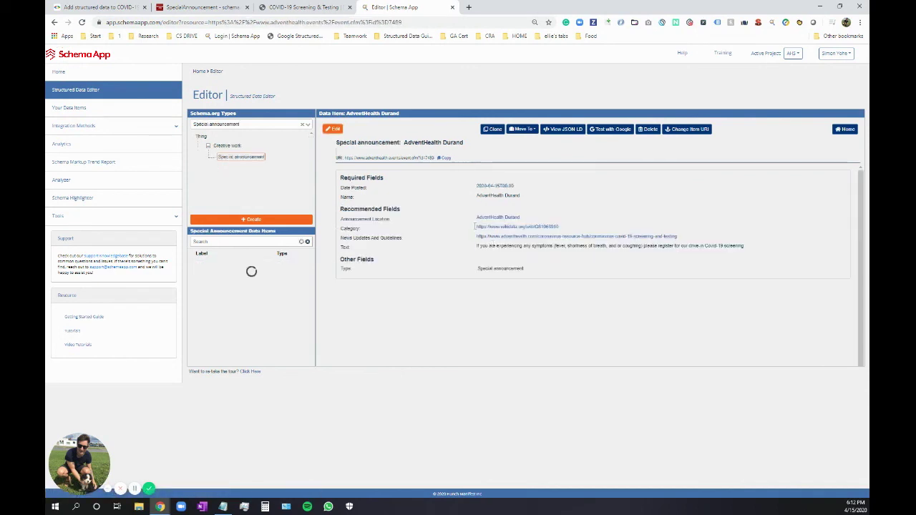
pyautogui.click(565, 129)
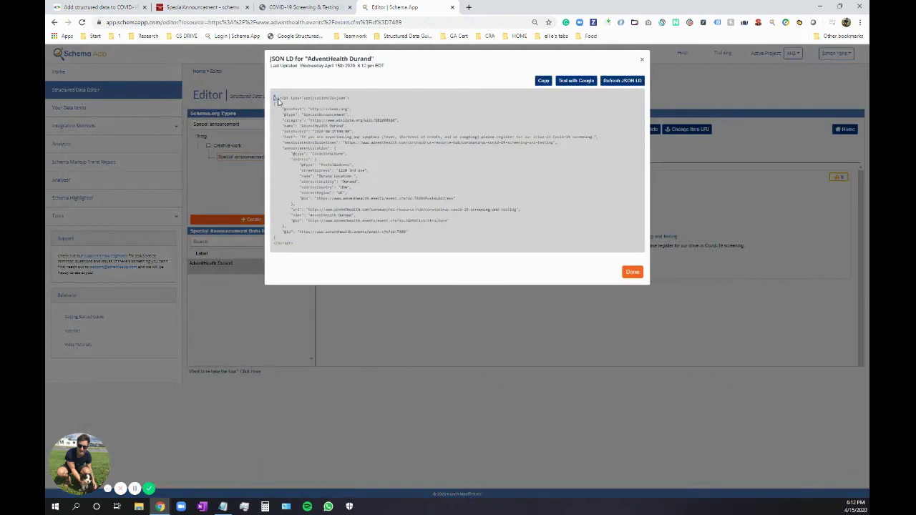
pyautogui.moveTo(277, 100); pyautogui.dragTo(388, 244)
pyautogui.click(390, 244)
pyautogui.click(625, 273)
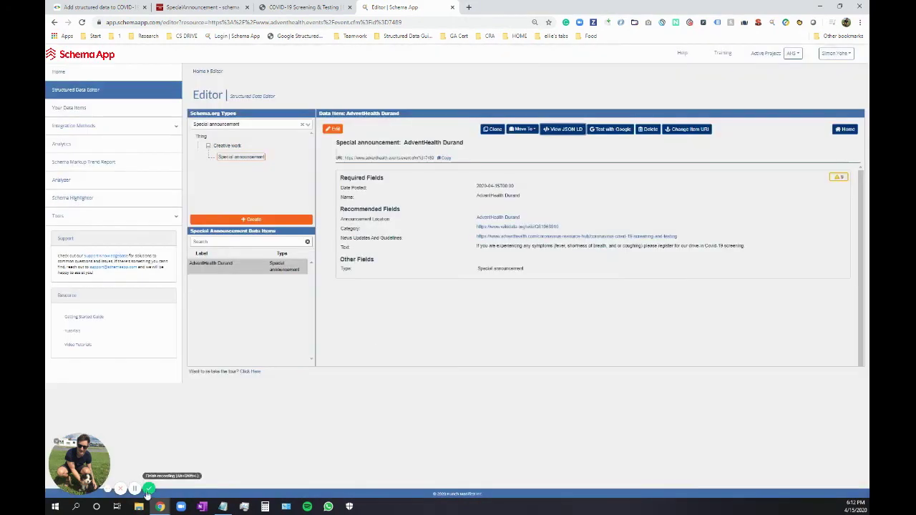